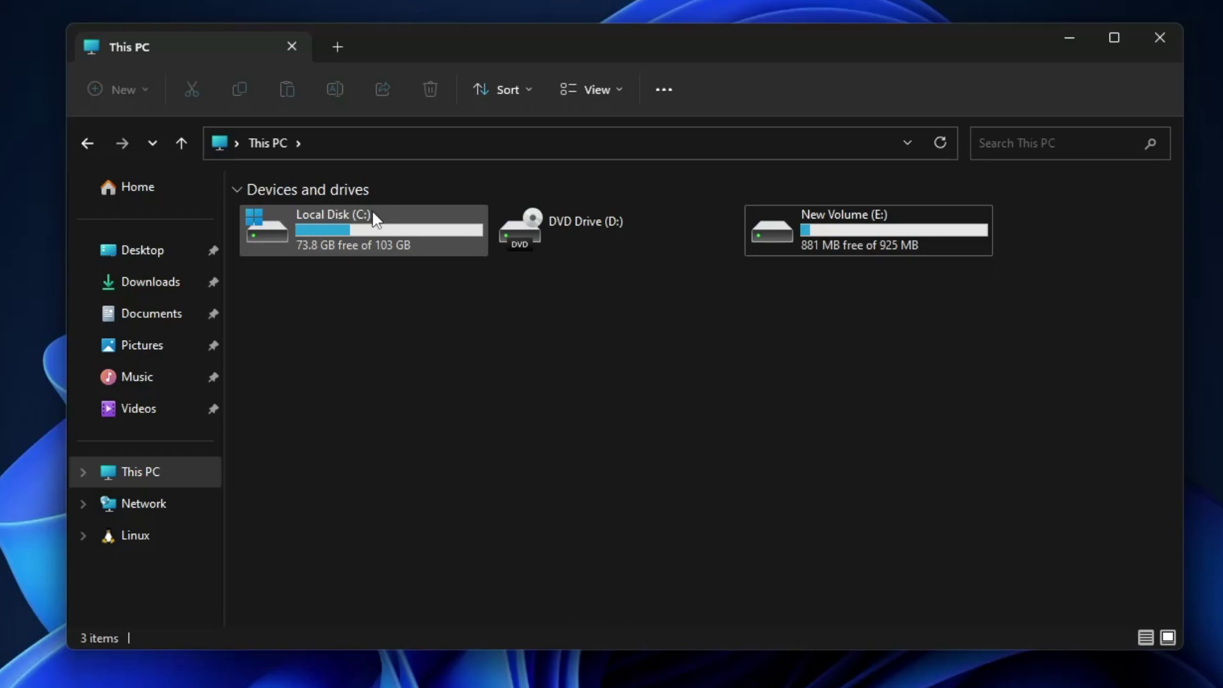
- Try to turn on BitLocker for Local Disk (C:), then dismiss the encryption wizard
right_click(373, 215)
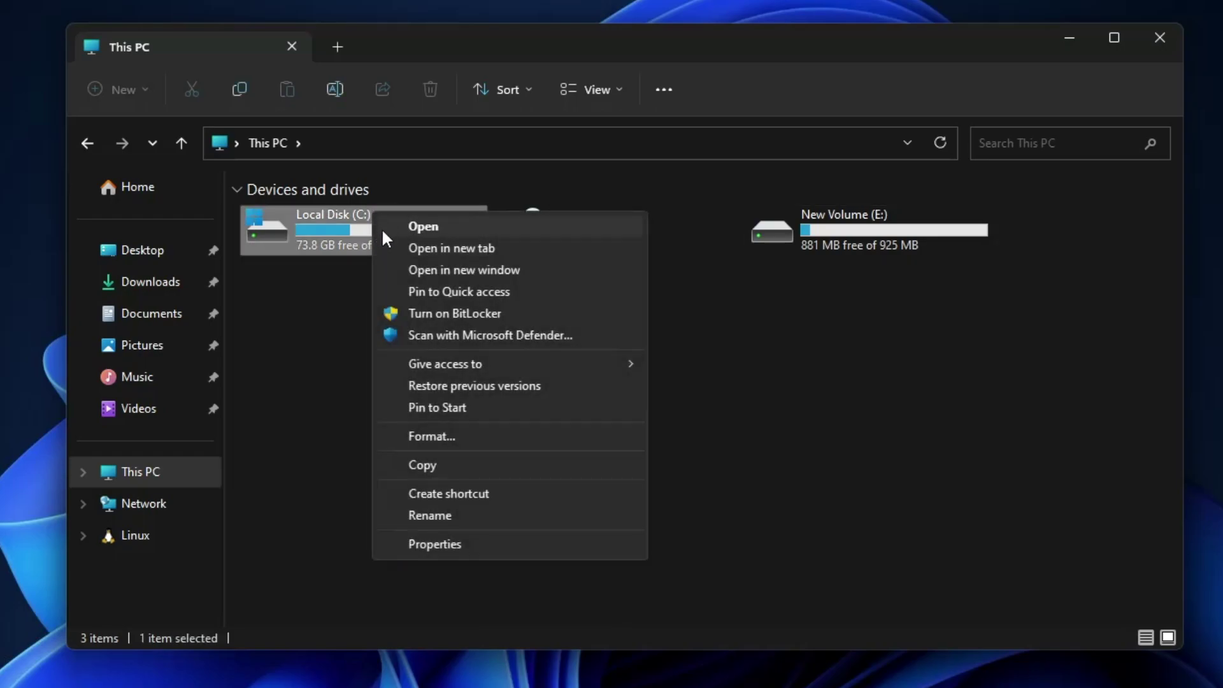
click(458, 314)
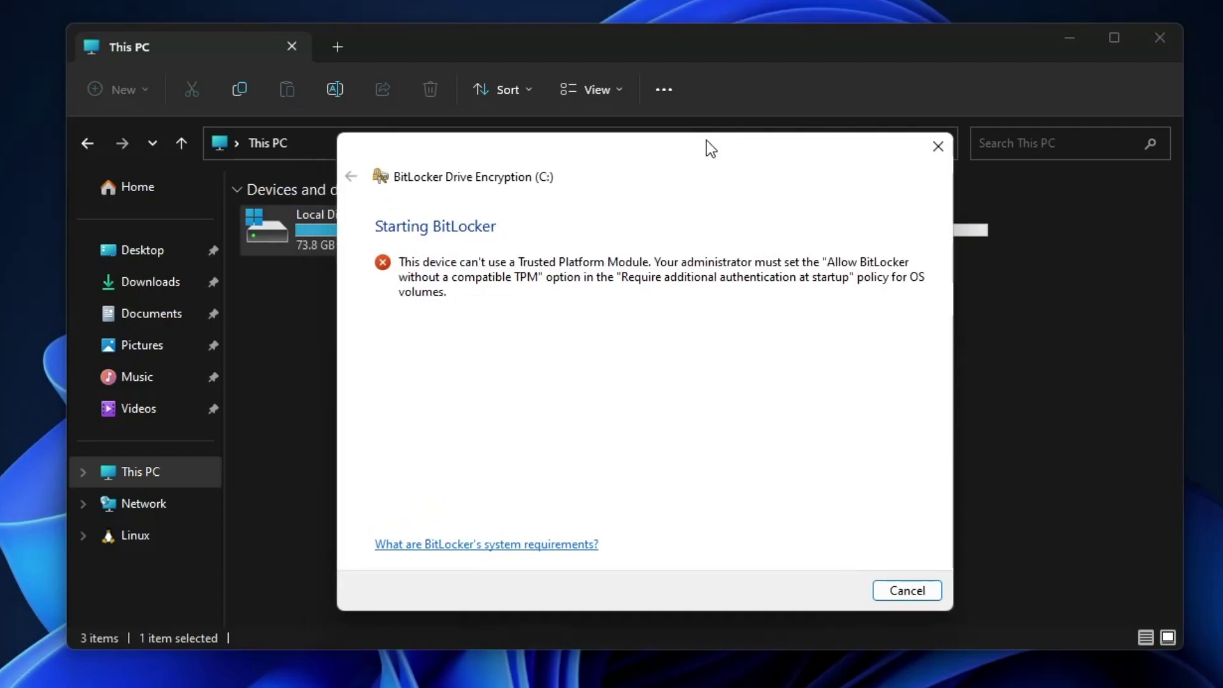
drag(706, 140, 709, 111)
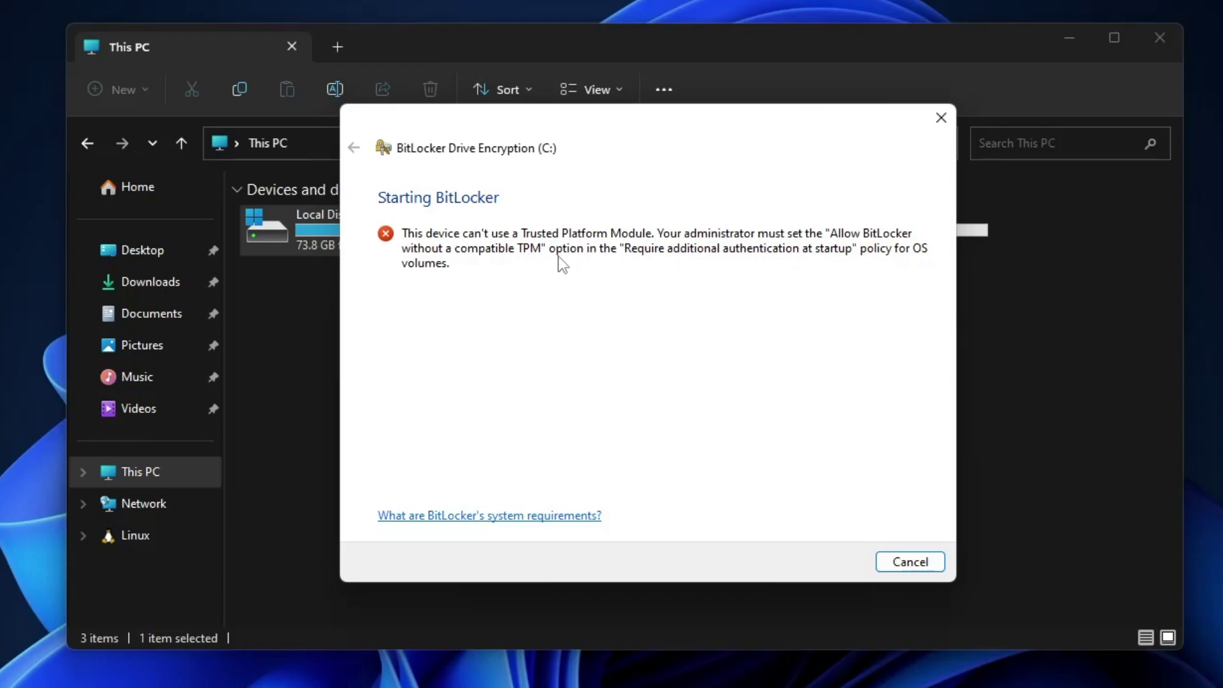
click(900, 564)
- Search Windows for gpedit, open the Local Group Policy Editor, and widen its policy tree so the folder names are readable
click(552, 677)
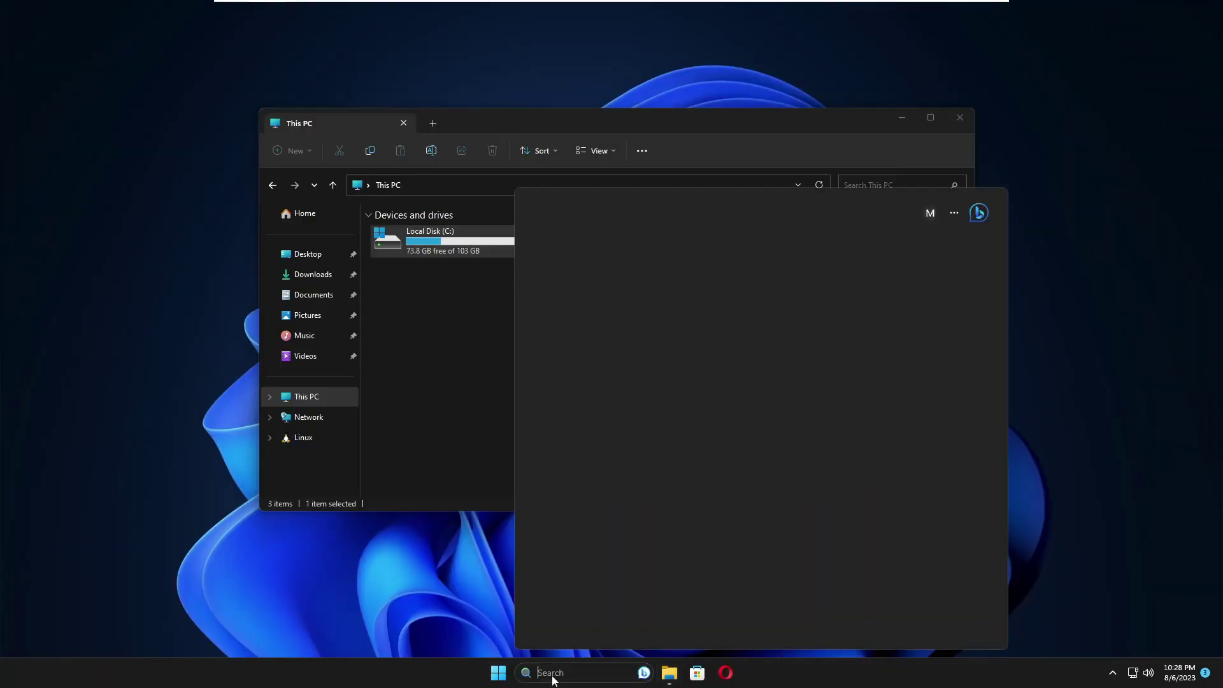
text(gpedi)
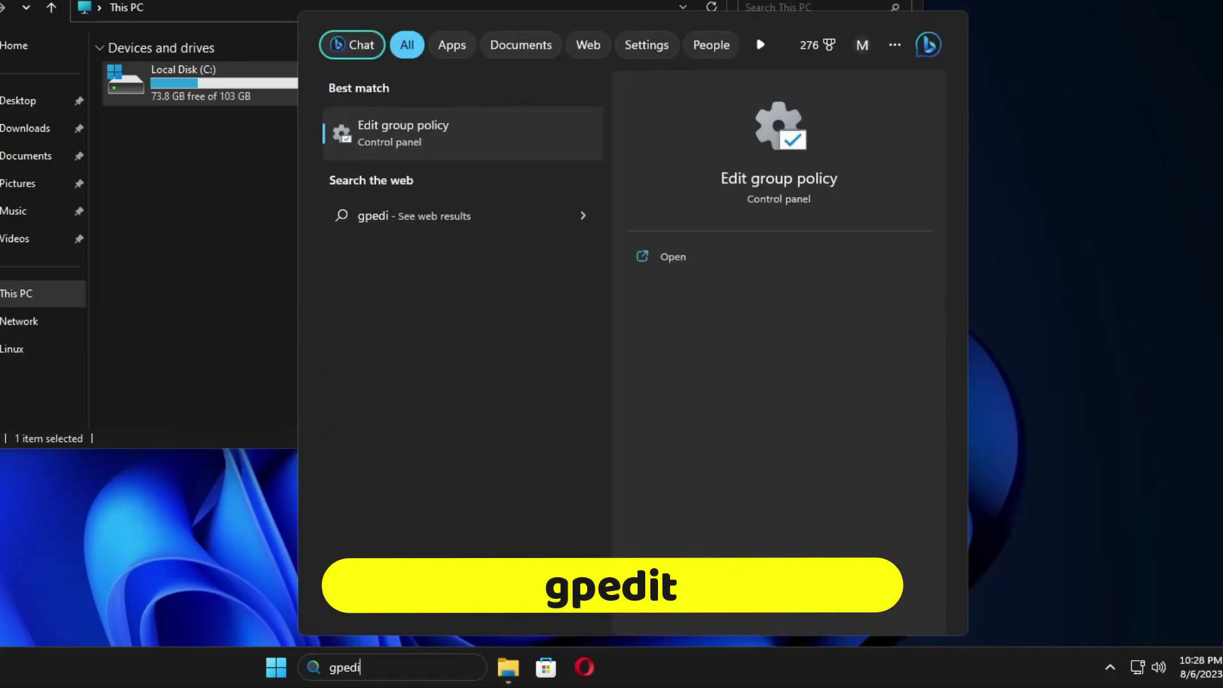
text(t)
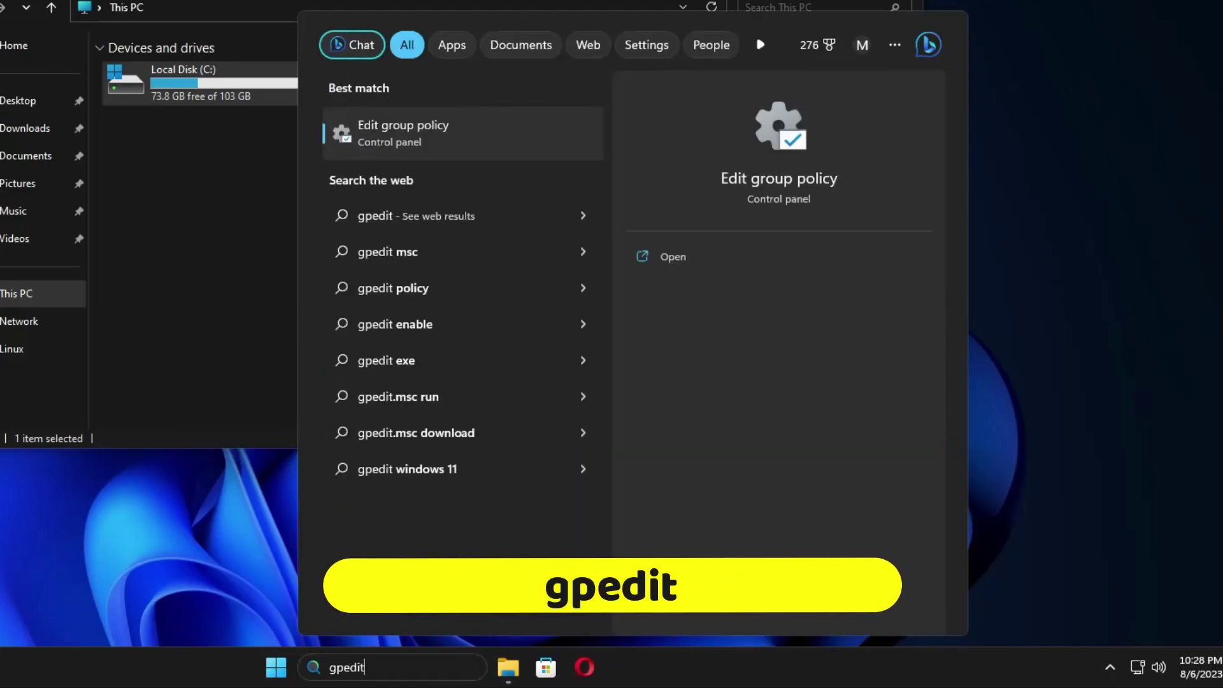
click(446, 133)
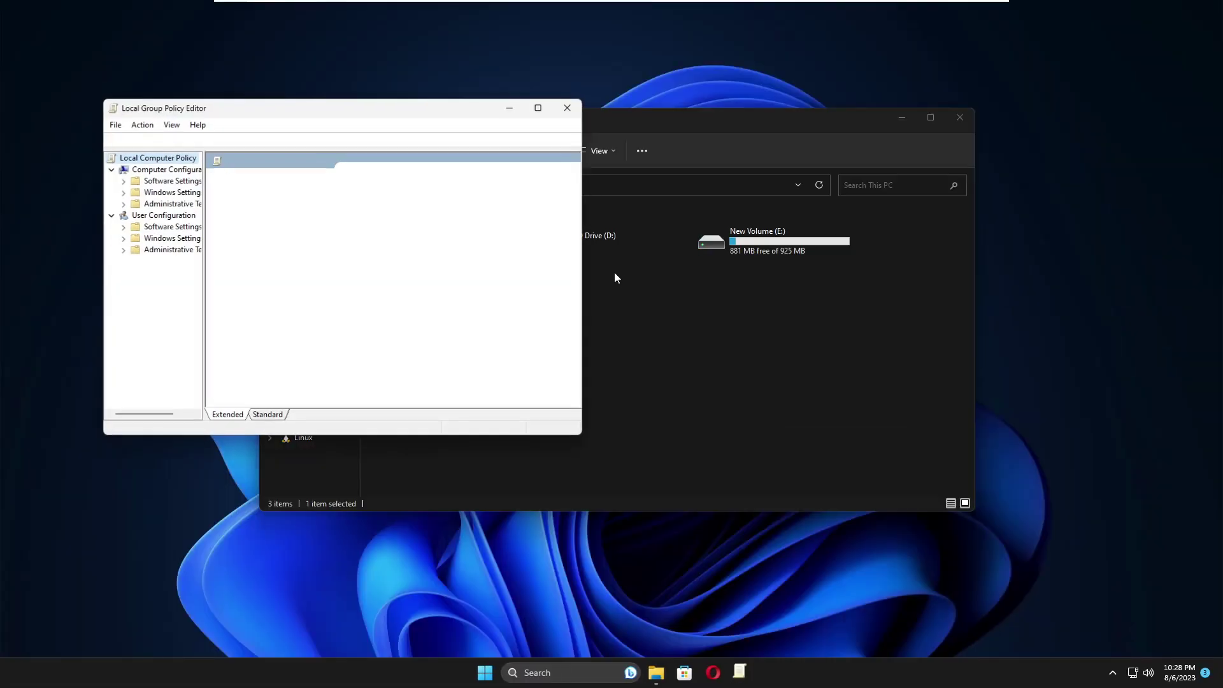
drag(393, 108, 659, 164)
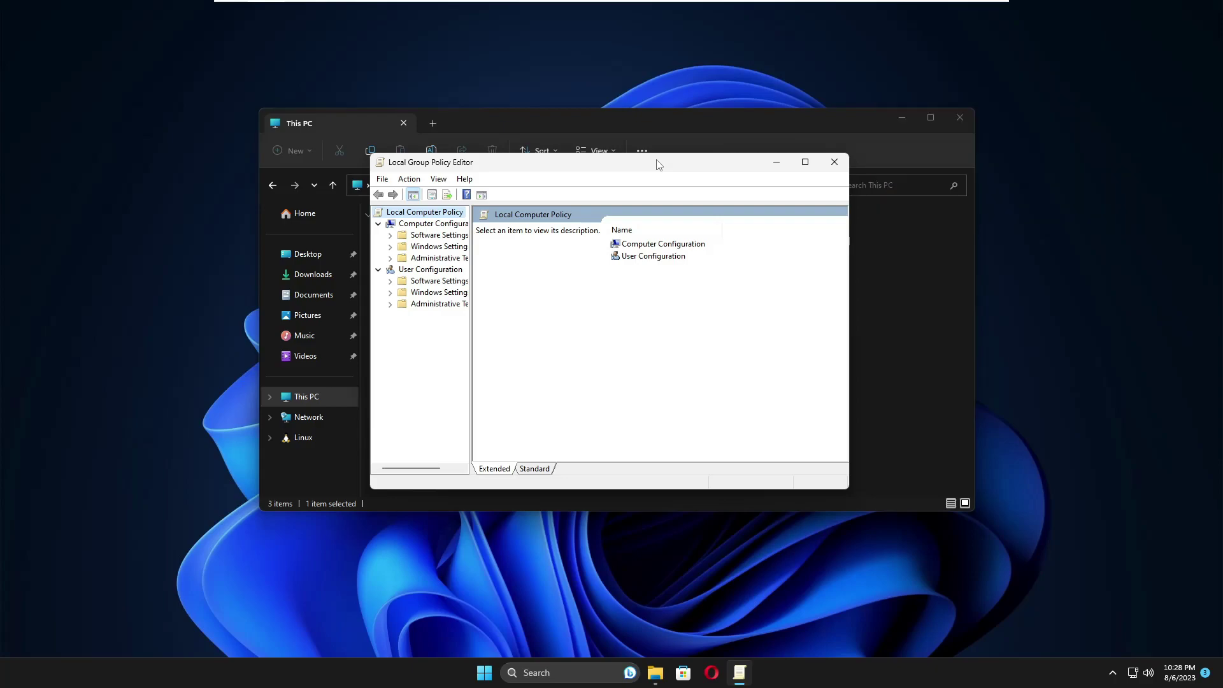
drag(658, 165, 639, 158)
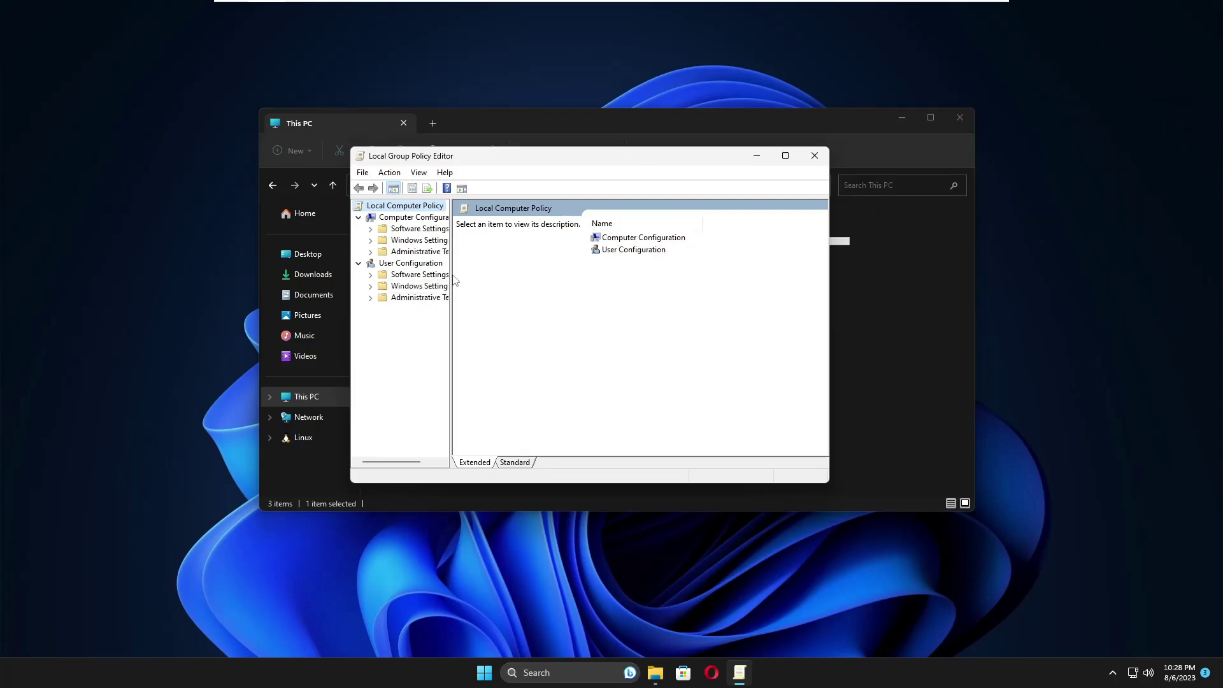
drag(453, 277, 483, 273)
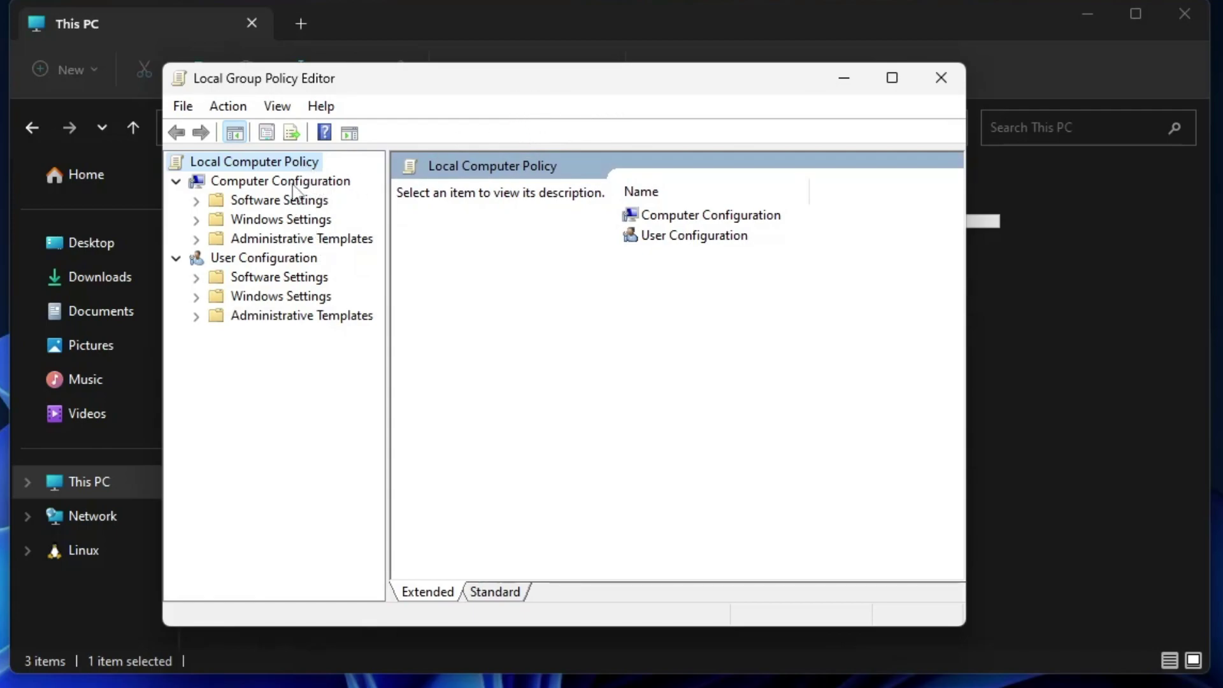
- Go to Computer Configuration > Administrative Templates > Windows Components > BitLocker Drive Encryption > Operating System Drives, and widen the window
double_click(306, 239)
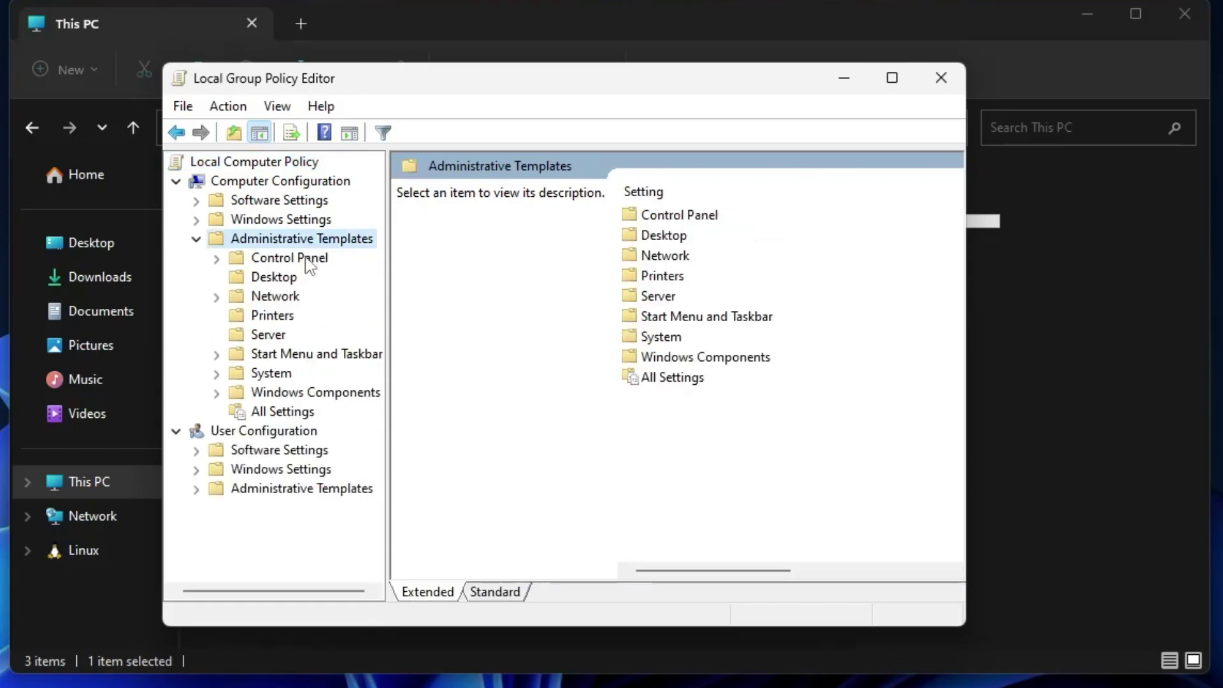
click(285, 394)
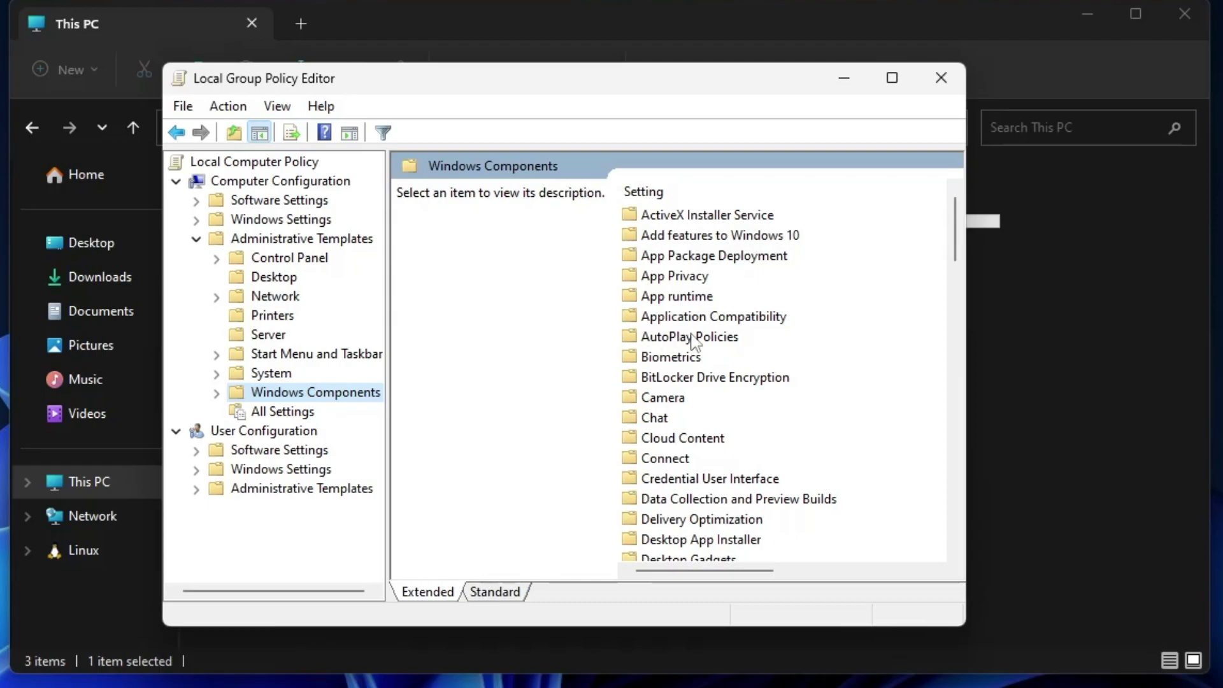
click(684, 381)
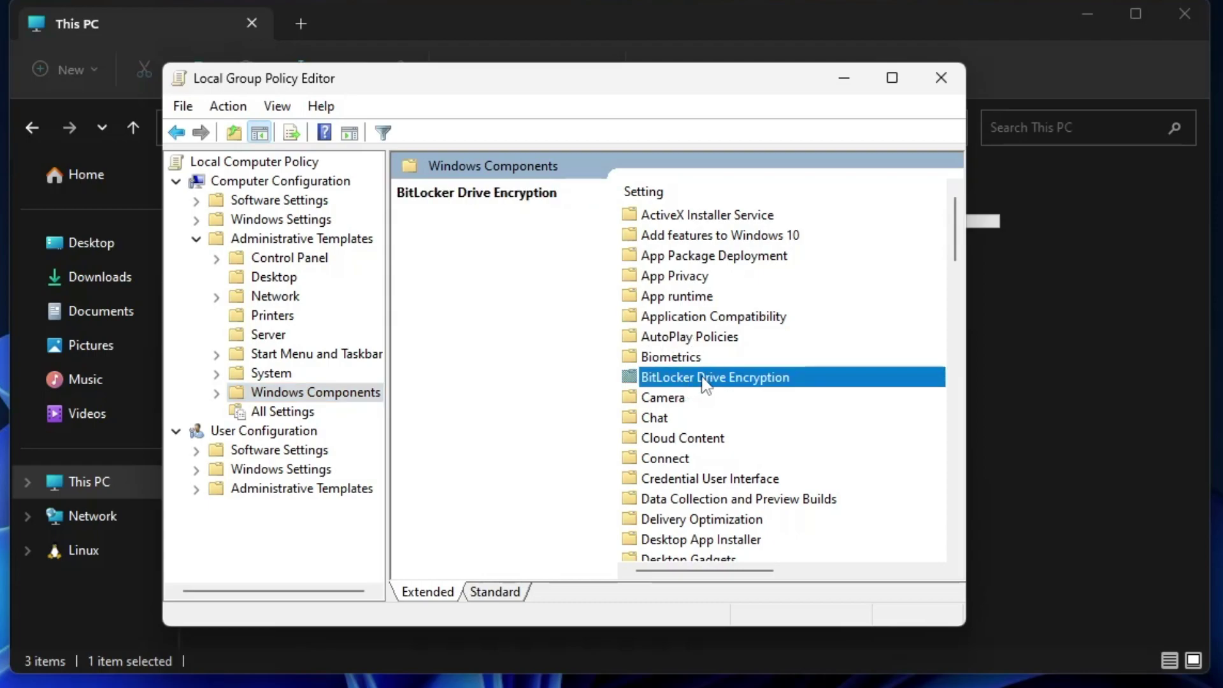
double_click(704, 381)
click(684, 243)
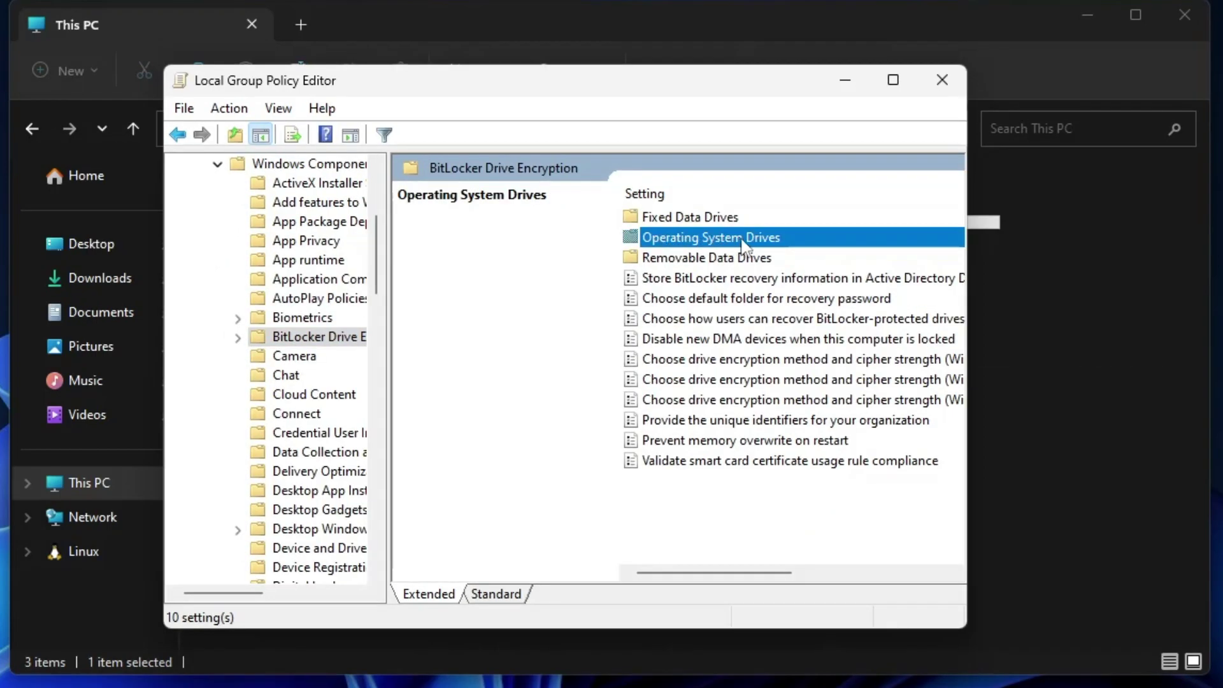
double_click(743, 242)
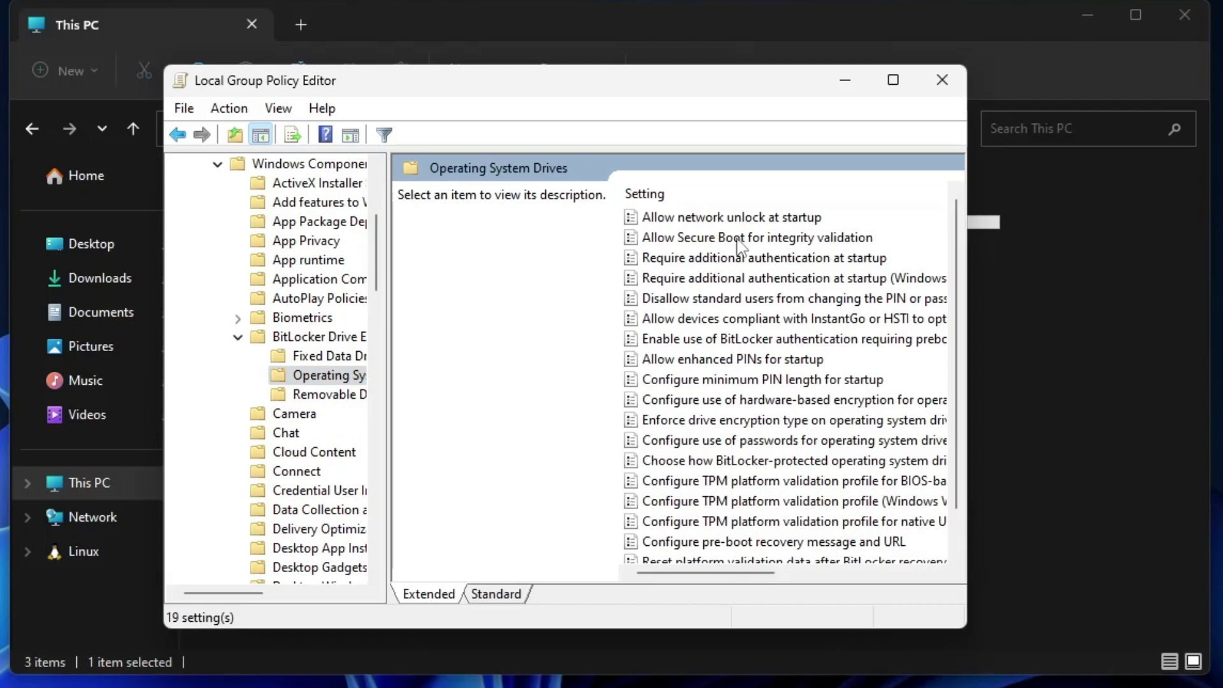
drag(1021, 194, 1052, 203)
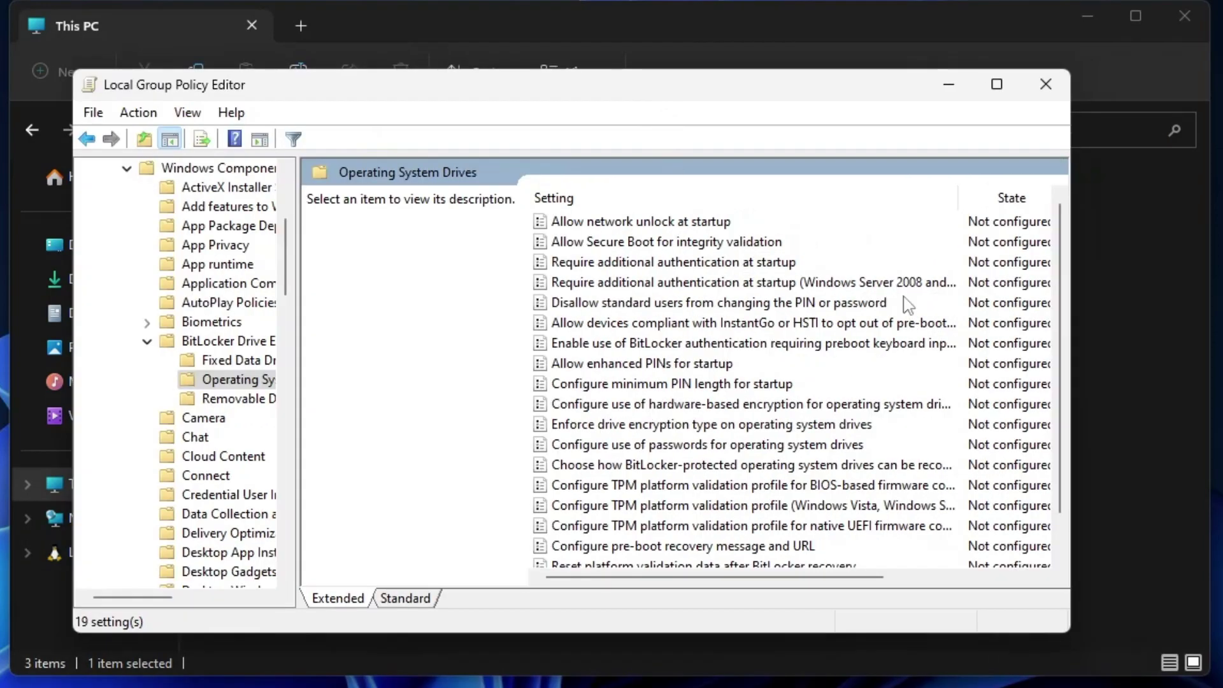
- Enable the "Require additional authentication at startup" policy with BitLocker allowed without a compatible TPM, save it, and close the policy editor
click(732, 265)
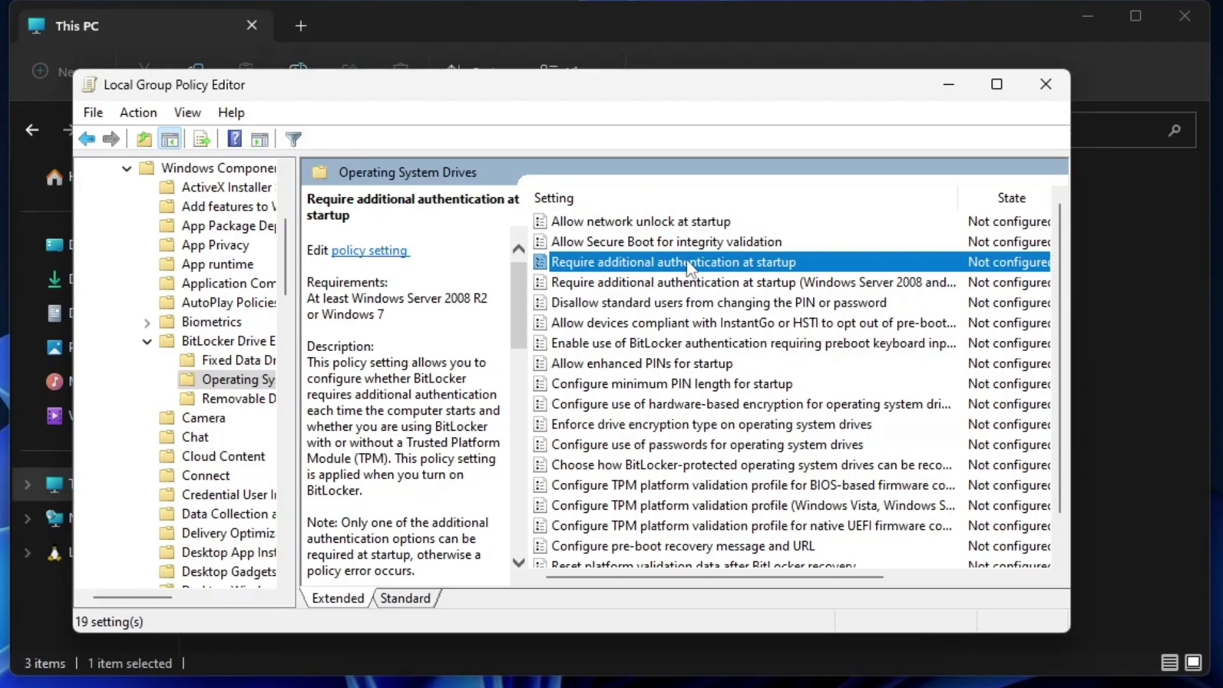
double_click(736, 268)
drag(164, 47, 785, 107)
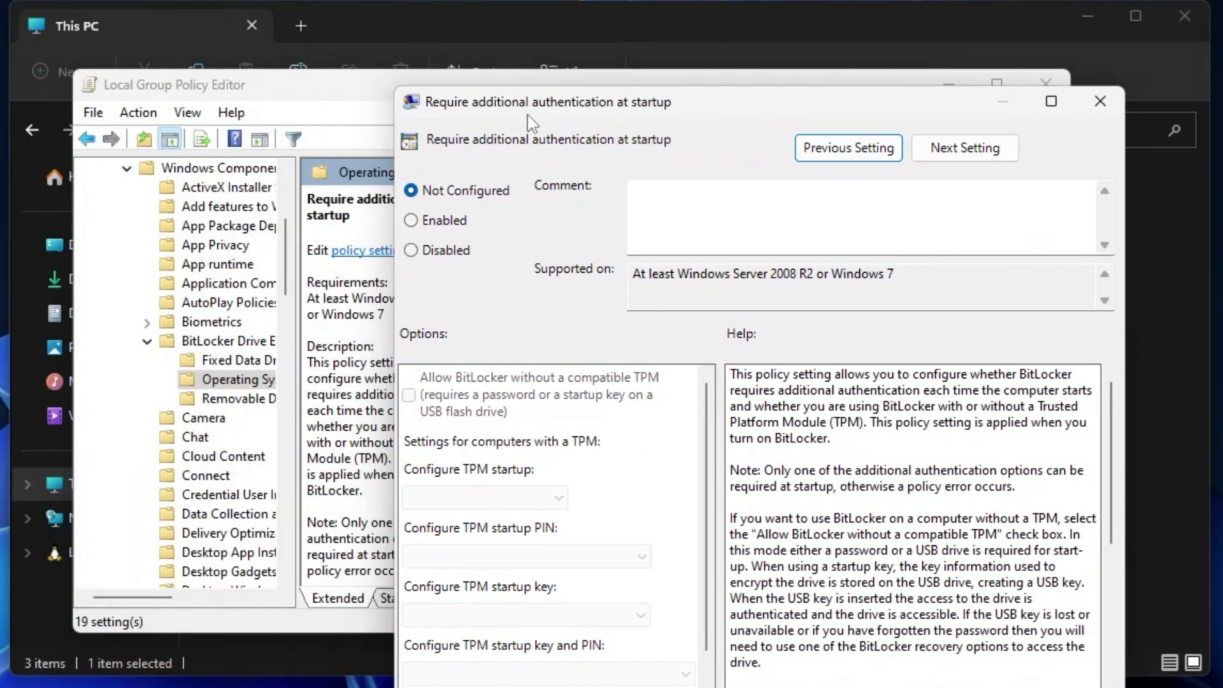
click(450, 217)
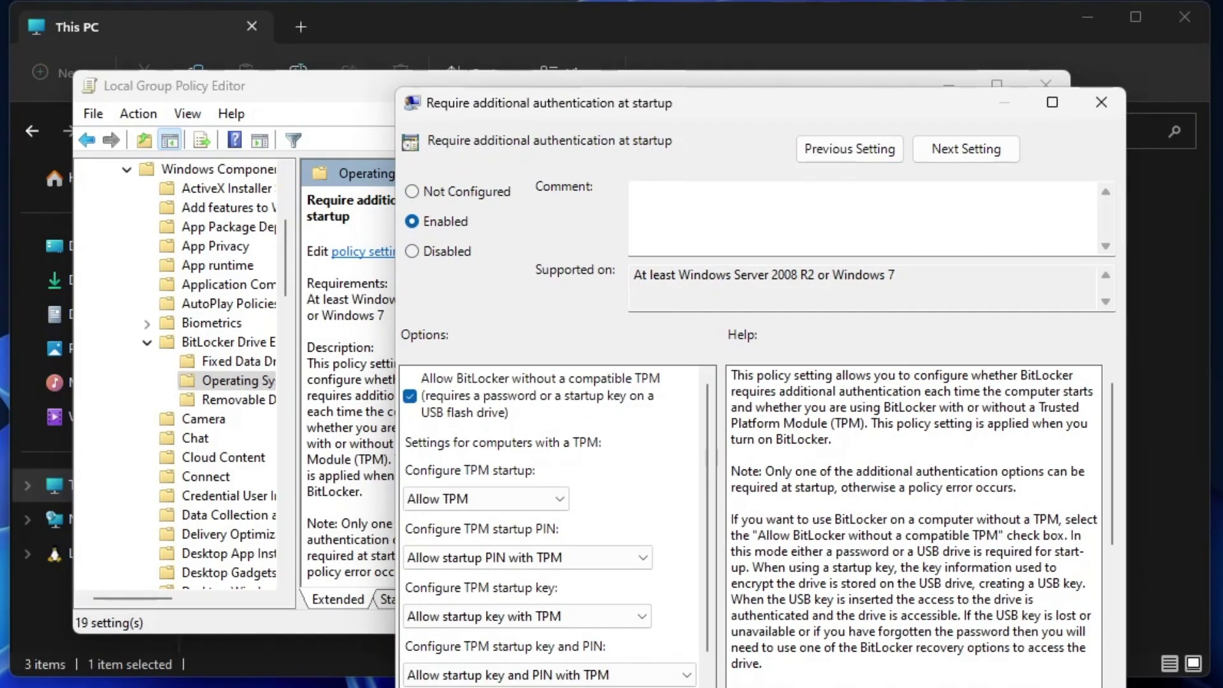
key(alt+Tab)
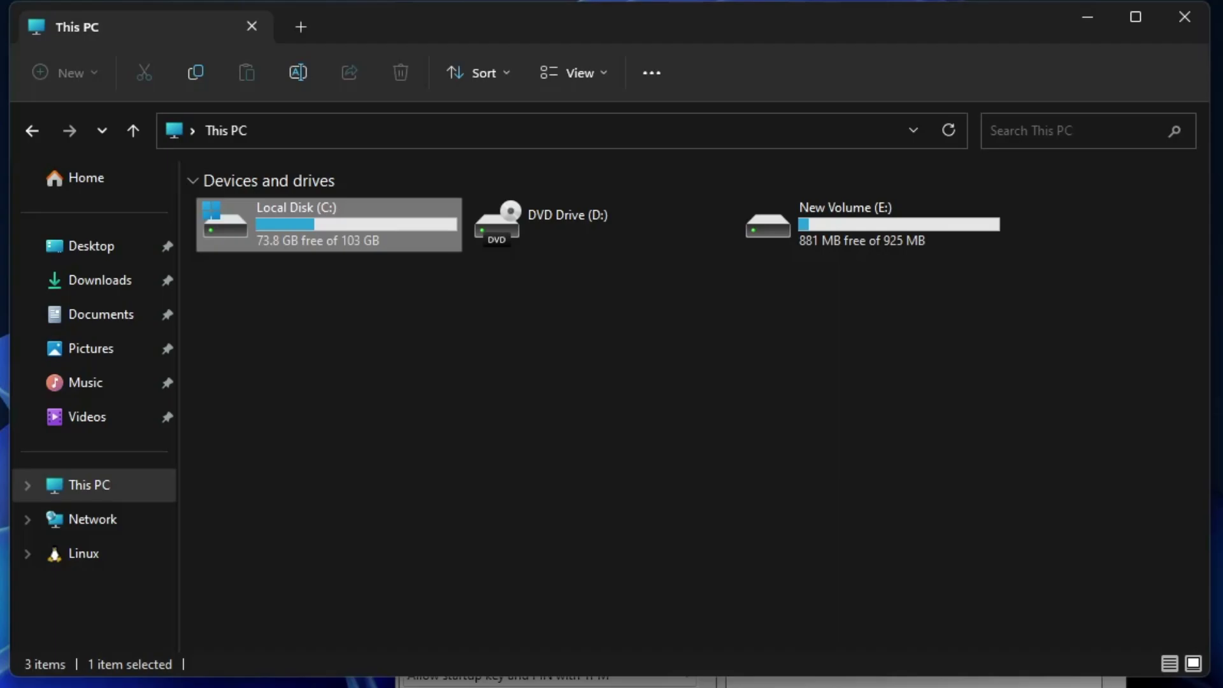
key(alt+Tab)
key(Return)
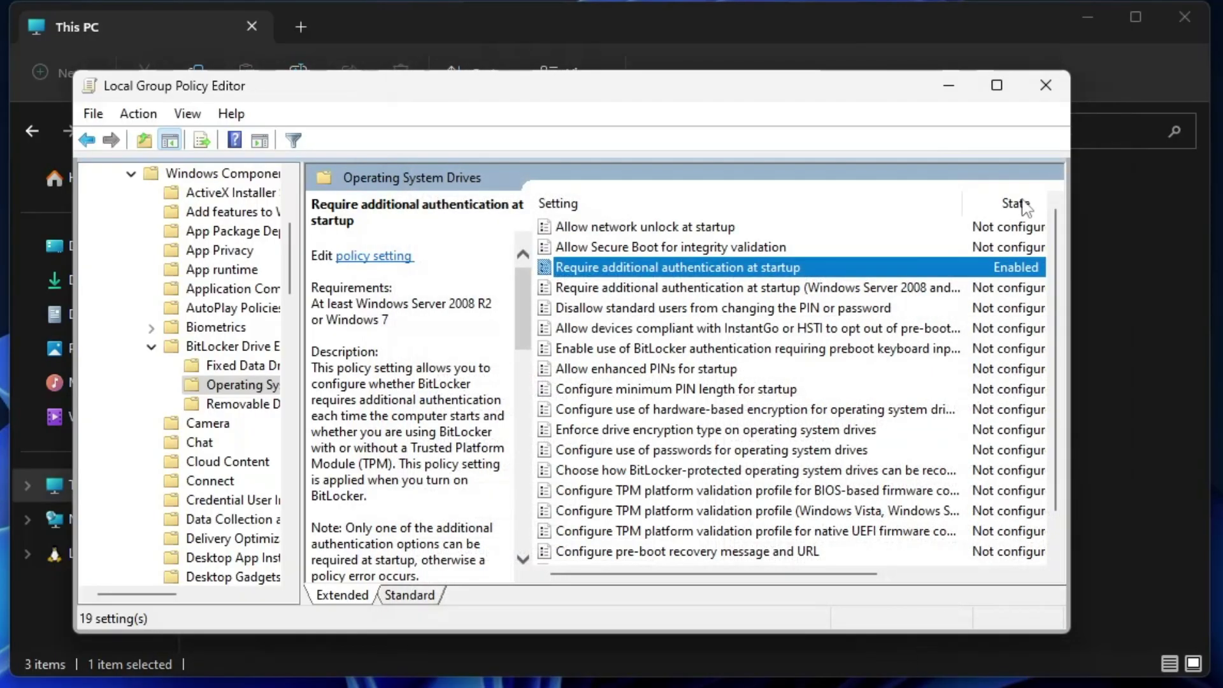
click(1047, 87)
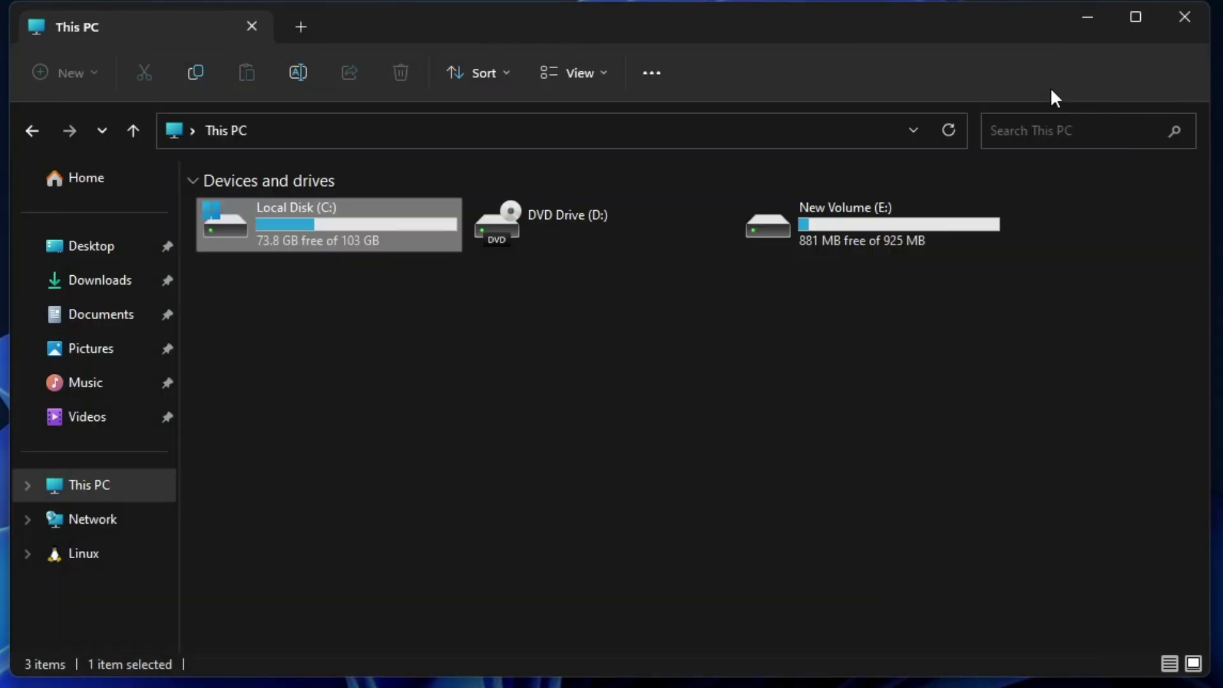
- Start BitLocker on Local Disk (C:) and choose entering a password as the way to unlock it at startup
click(313, 416)
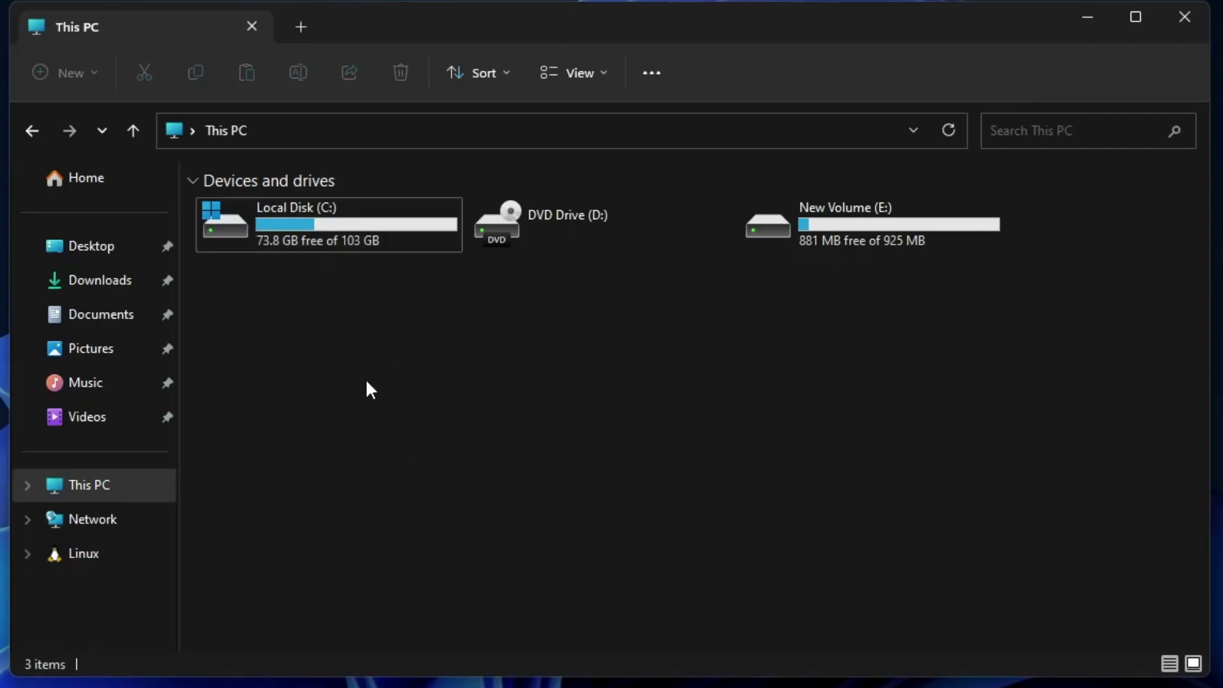
click(327, 226)
right_click(327, 226)
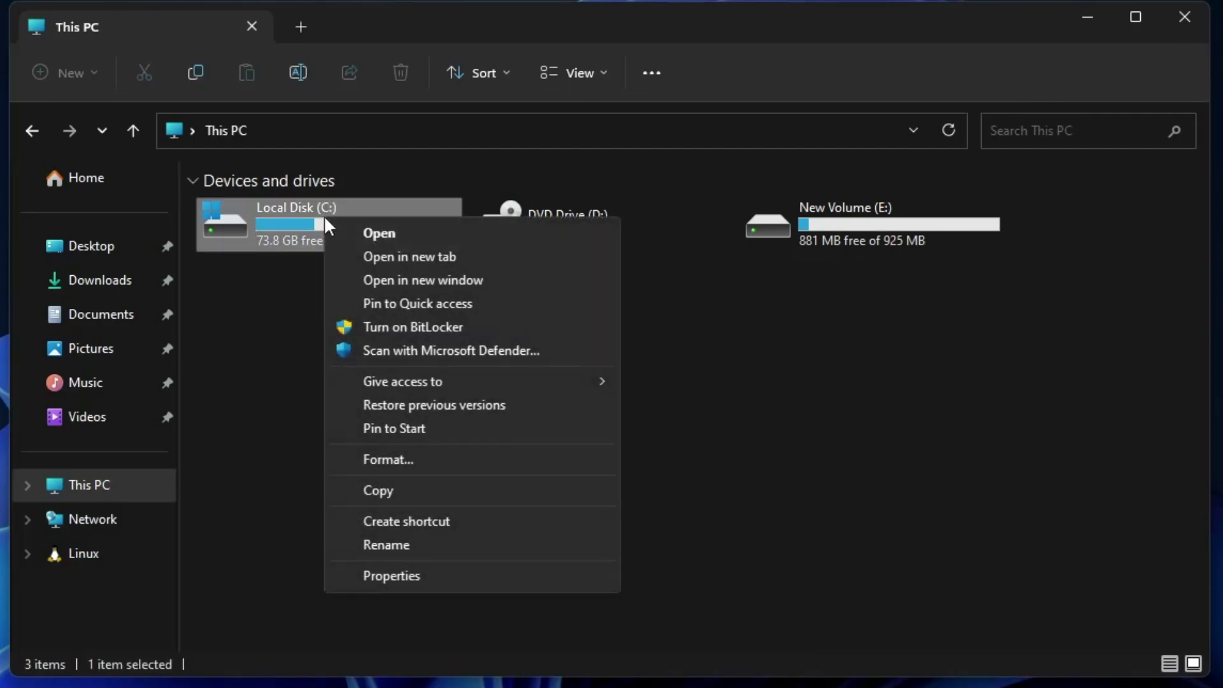
click(389, 326)
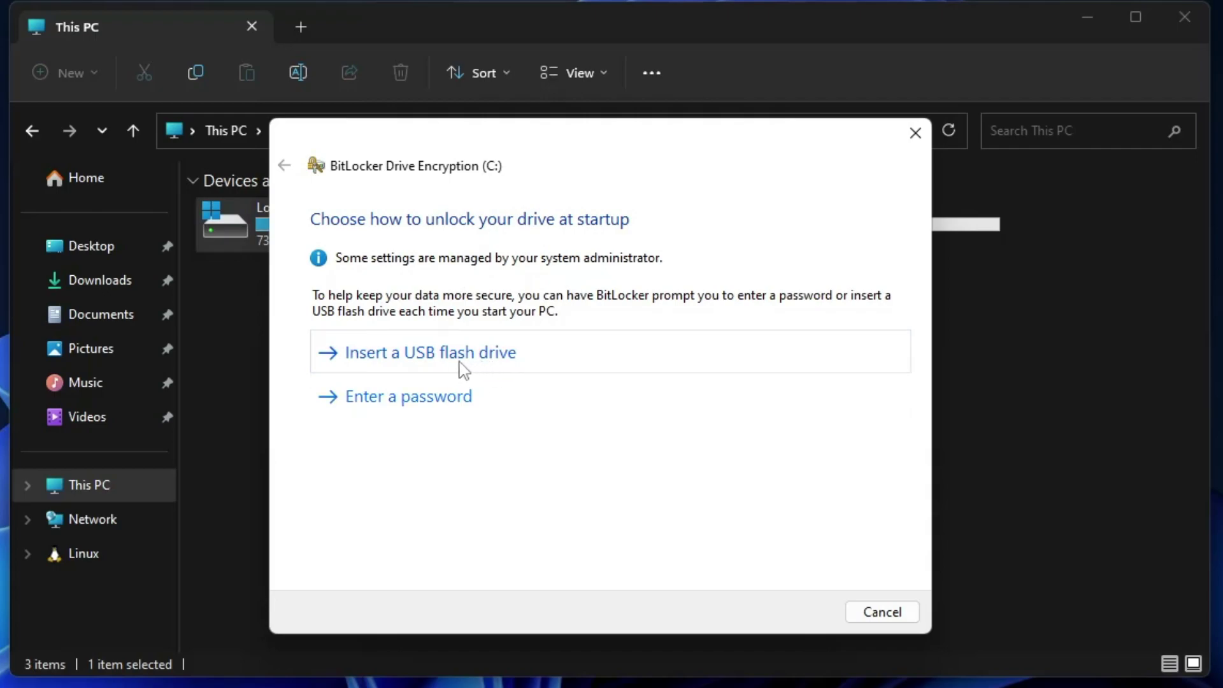
click(420, 401)
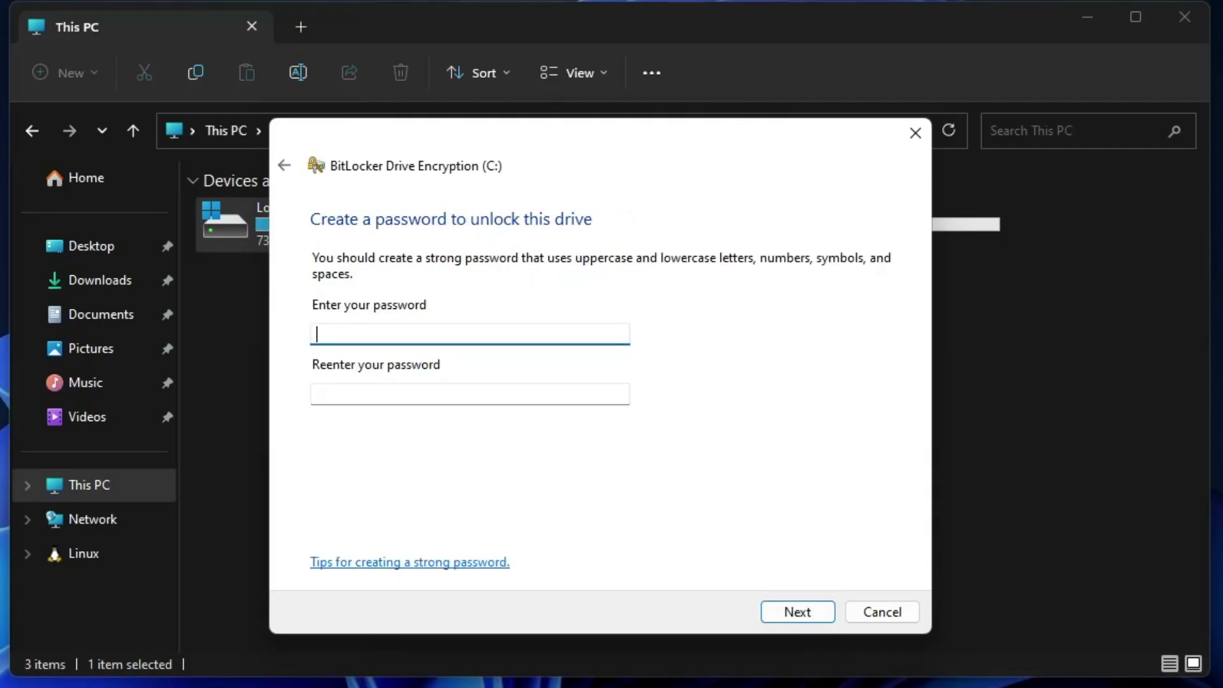
- Enter and re-enter the drive's unlock password, and continue to the recovery key backup
text(**********)
key(Tab)
text(**********)
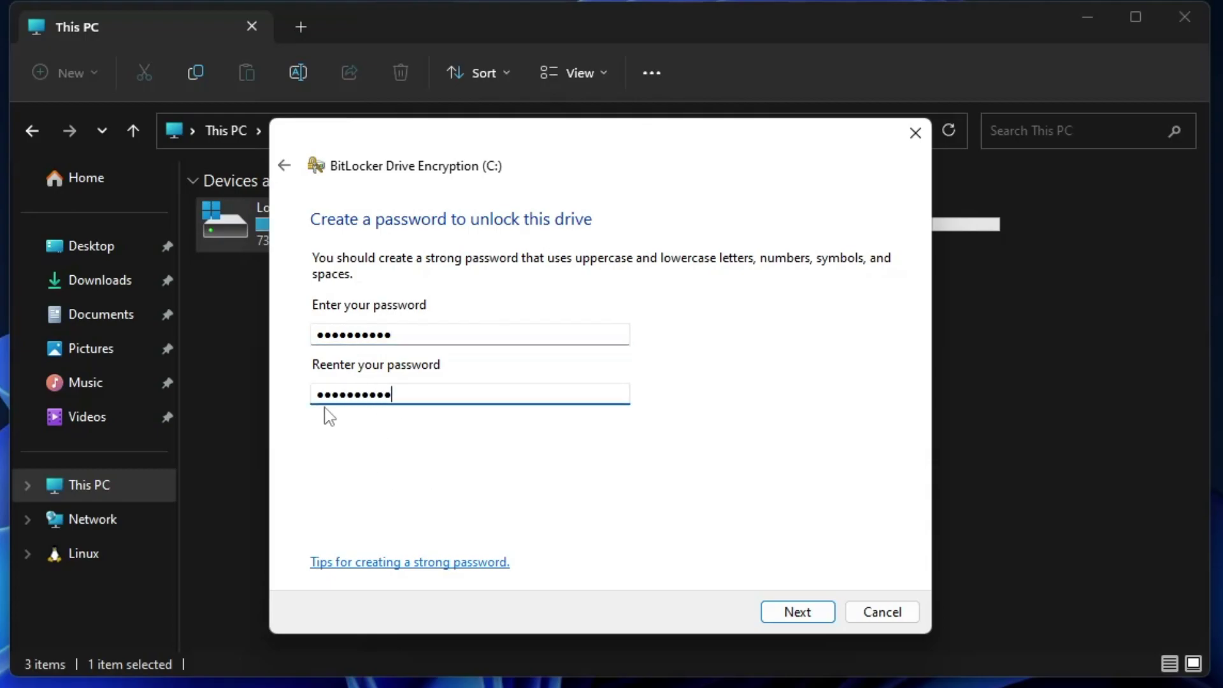
click(816, 619)
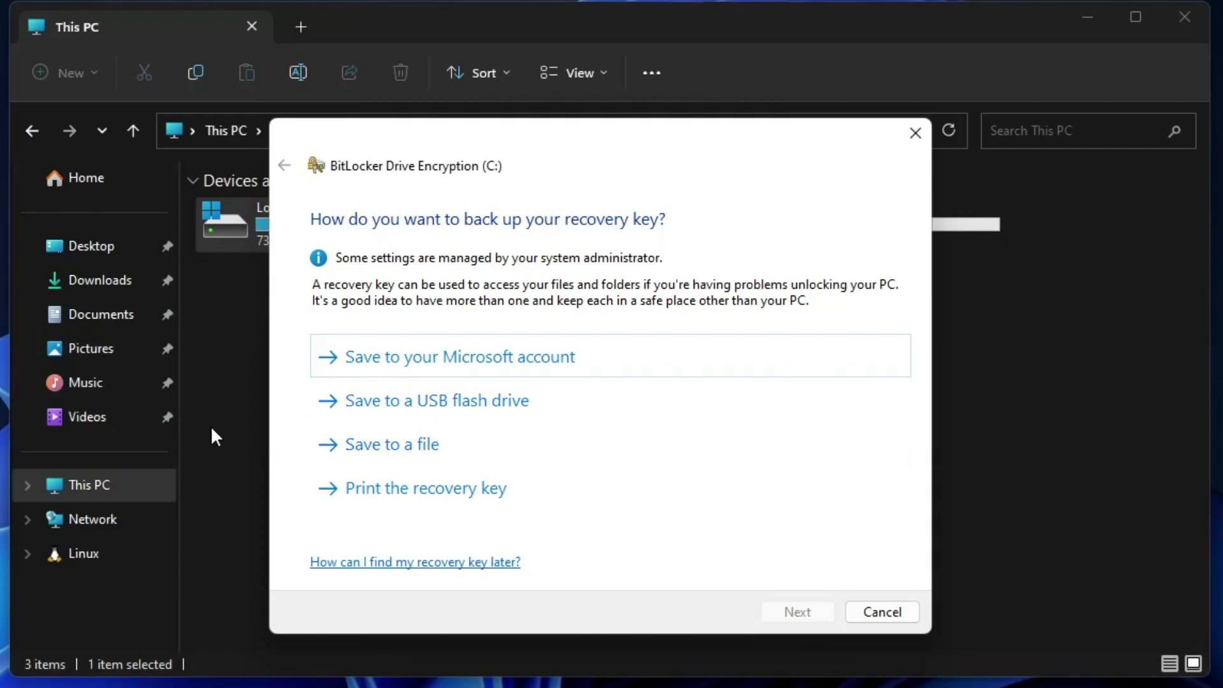
- Back up the recovery key to the Microsoft account, try saving it to a text file too, and continue
click(457, 364)
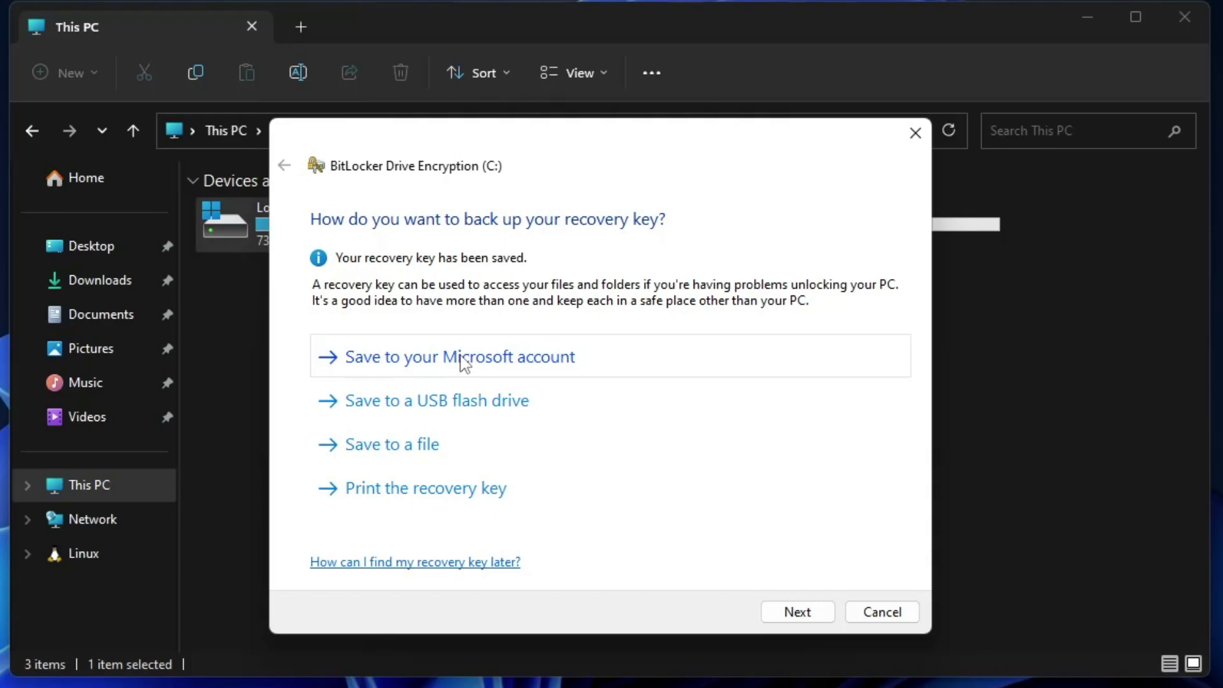
click(408, 454)
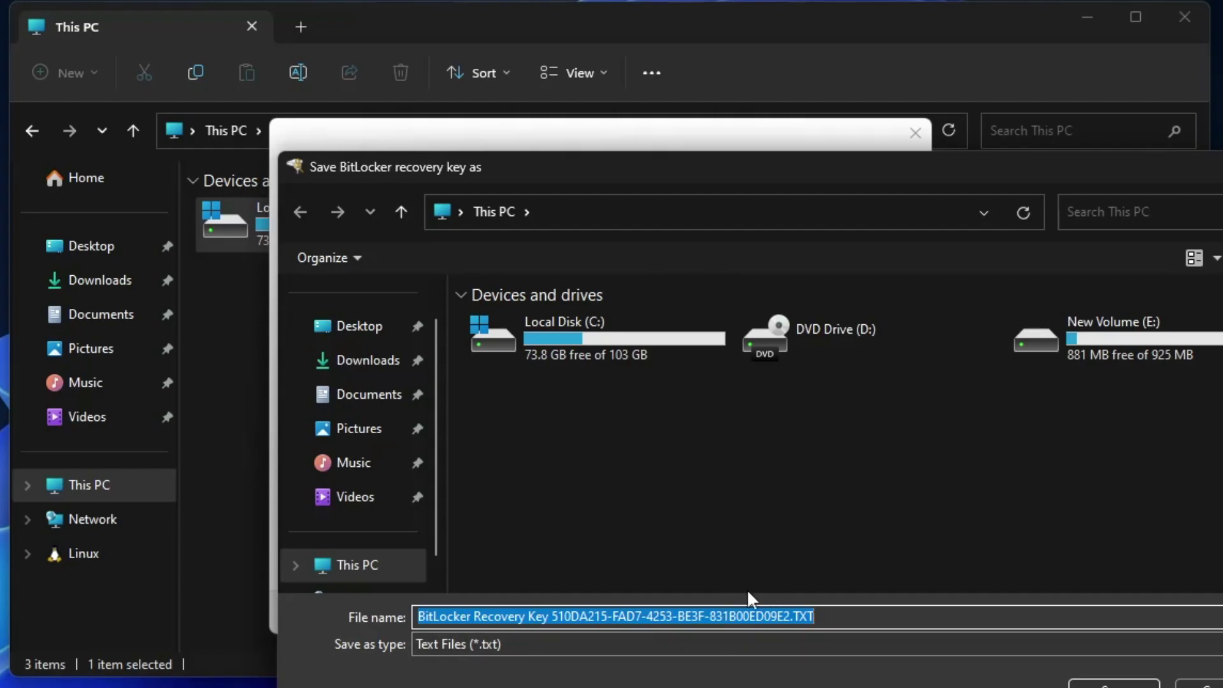
key(Return)
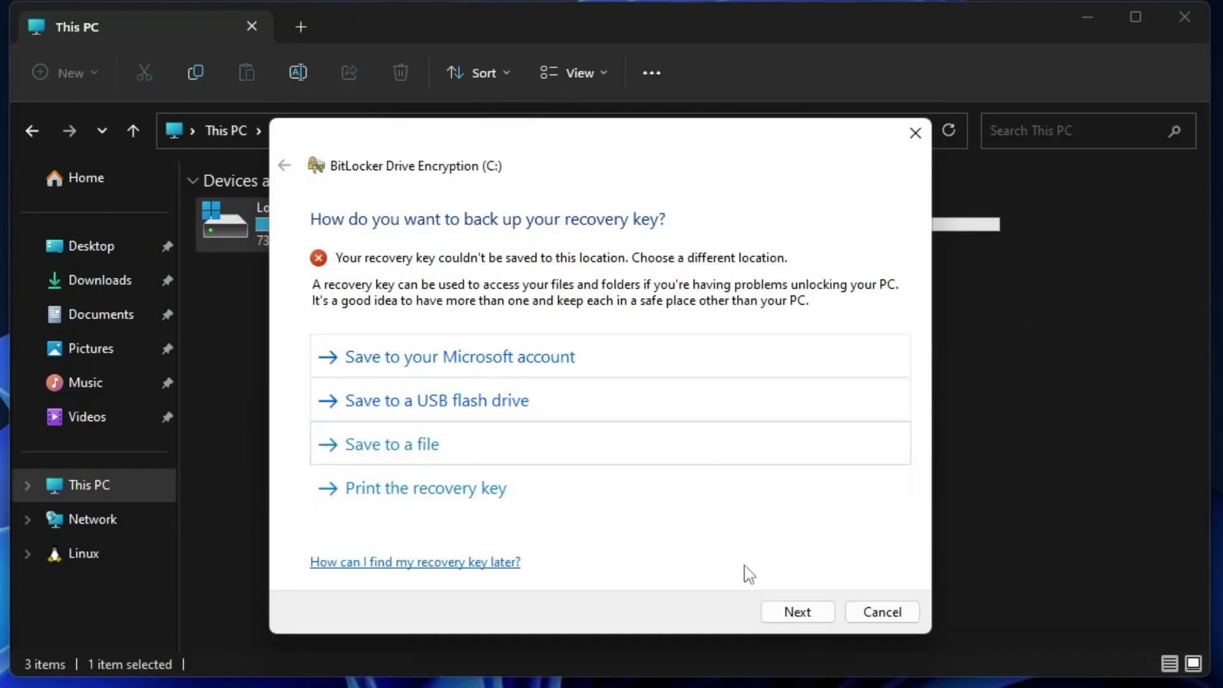
click(800, 613)
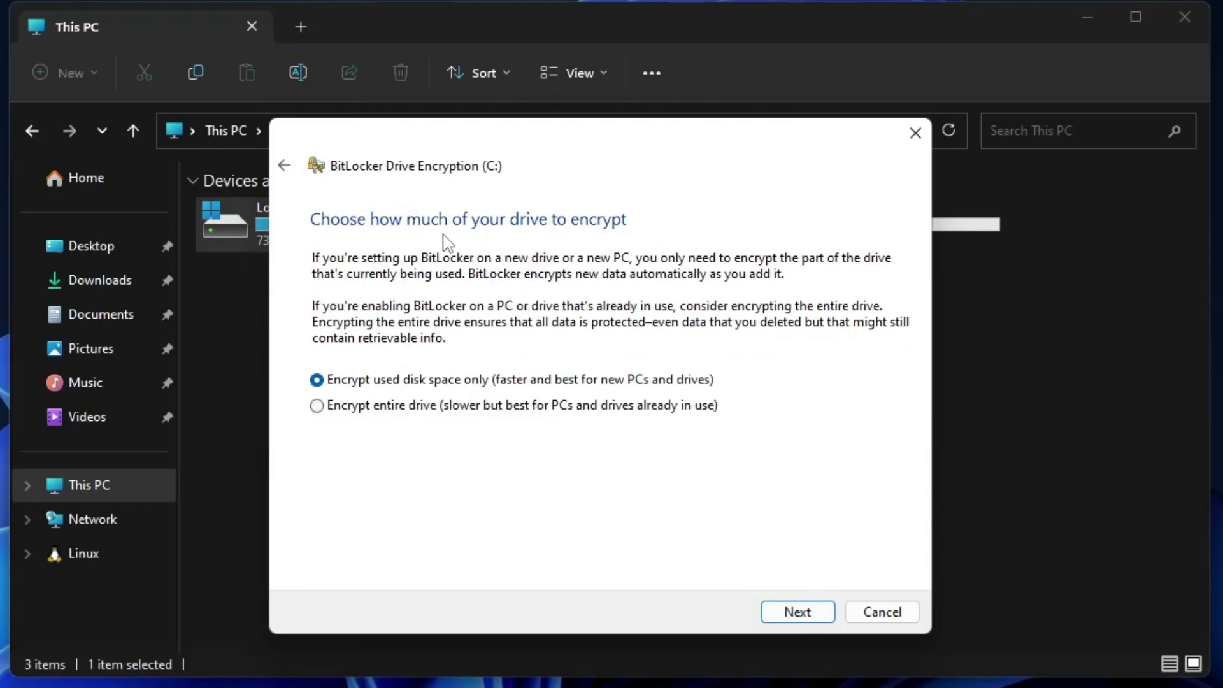
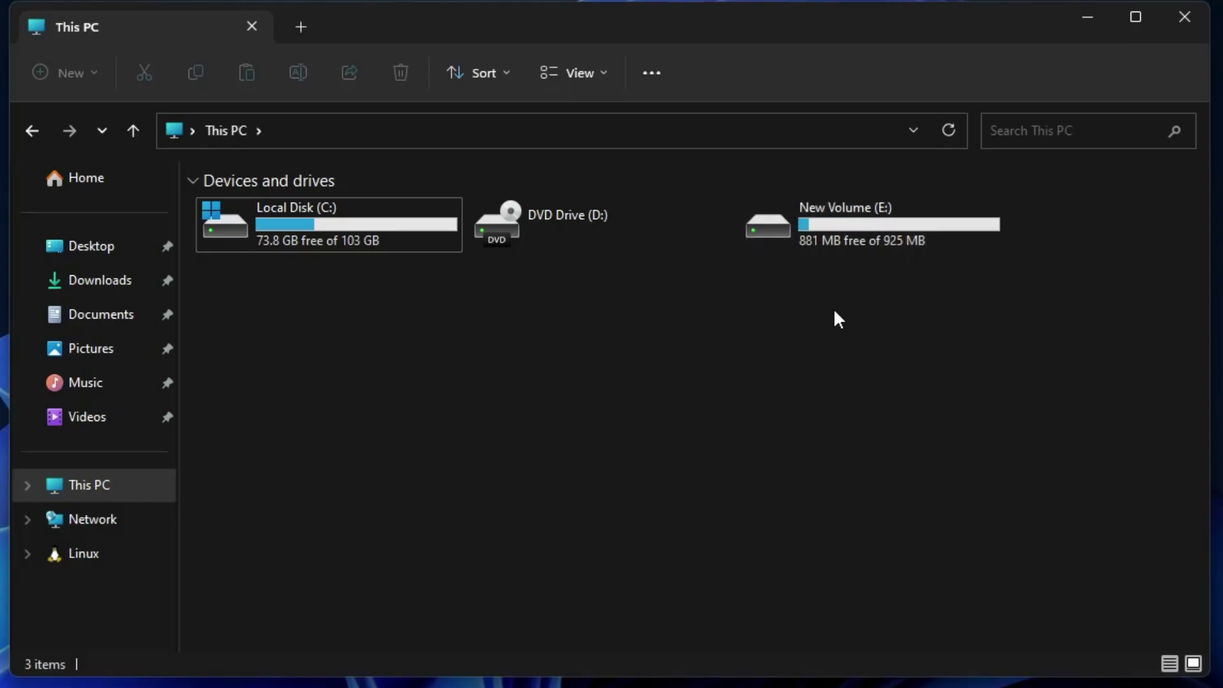
- Turn on BitLocker for New Volume (E:) with password unlocking, enter and re-enter the unlock password, and continue
right_click(862, 229)
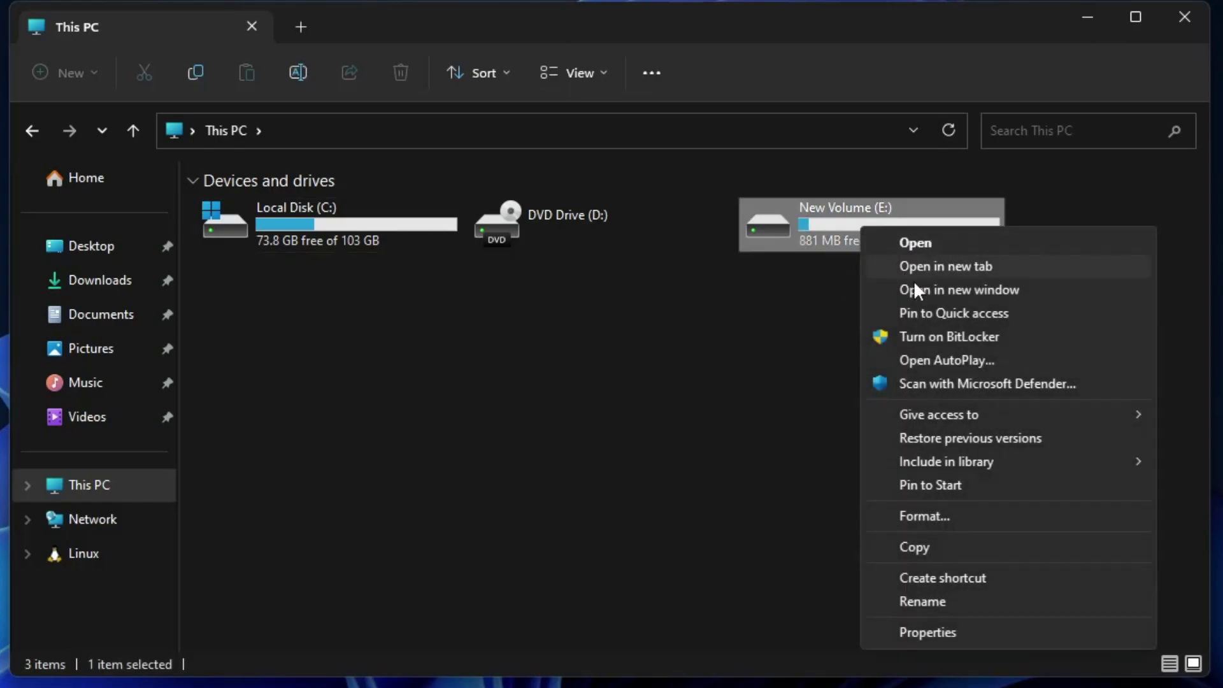
click(950, 337)
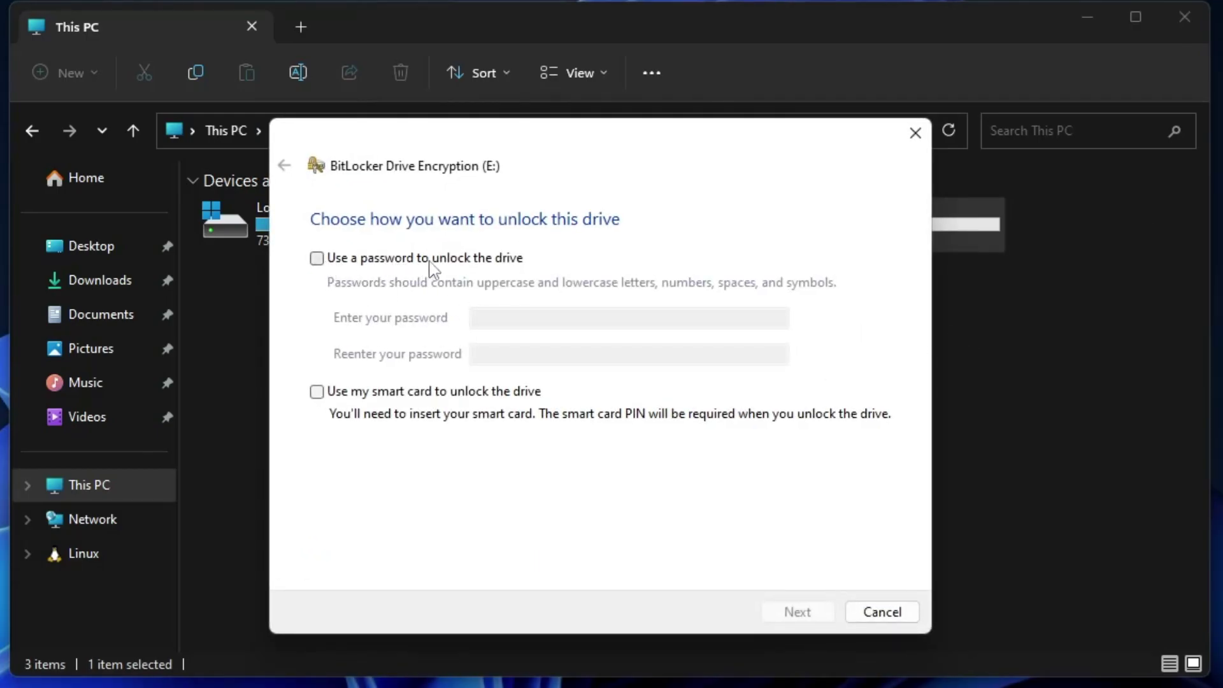
click(390, 261)
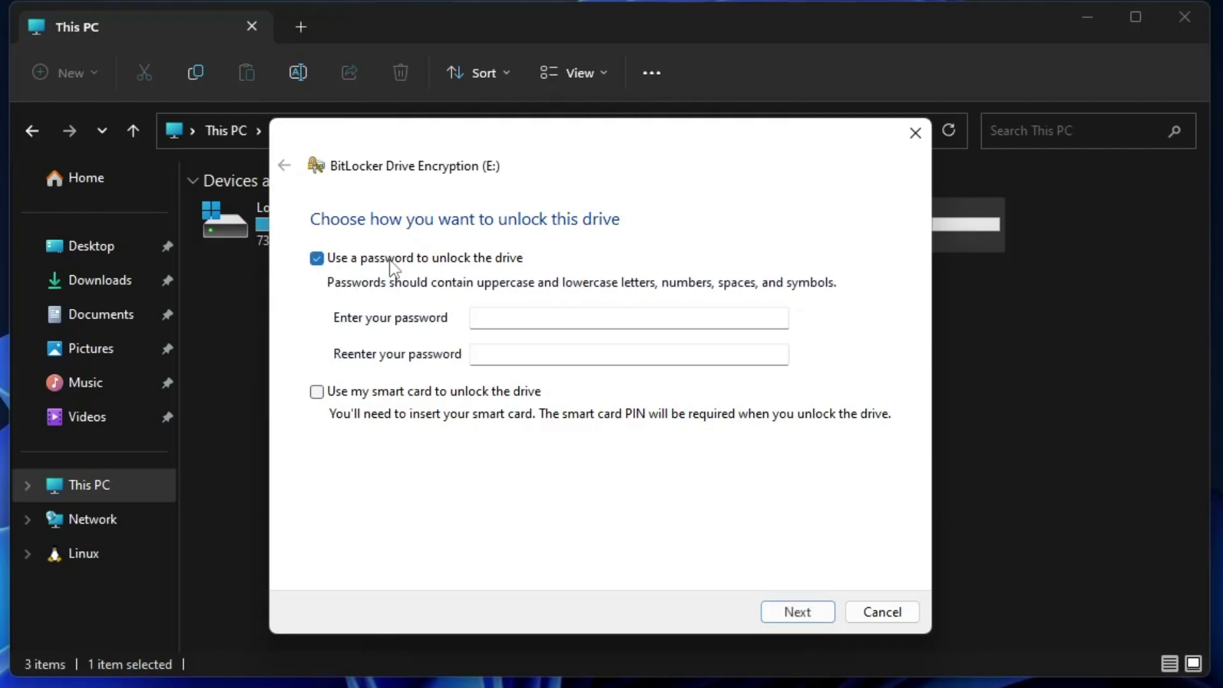
key(Tab)
text(****)
click(560, 352)
text(*******)
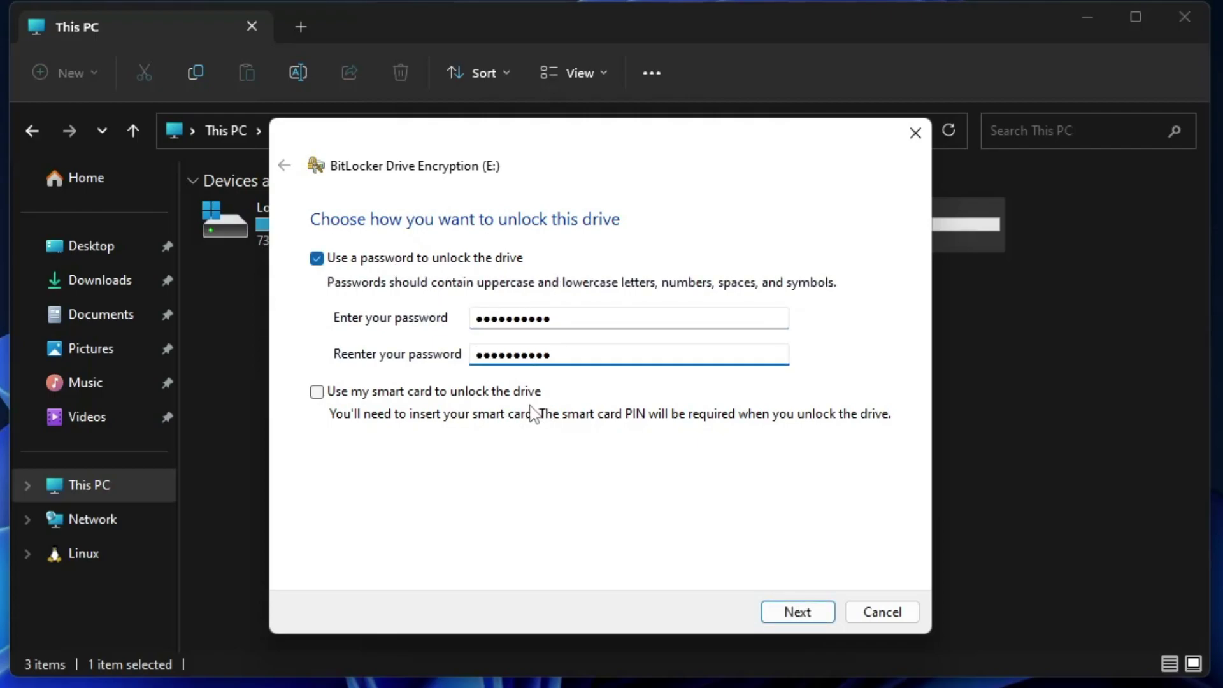
click(808, 613)
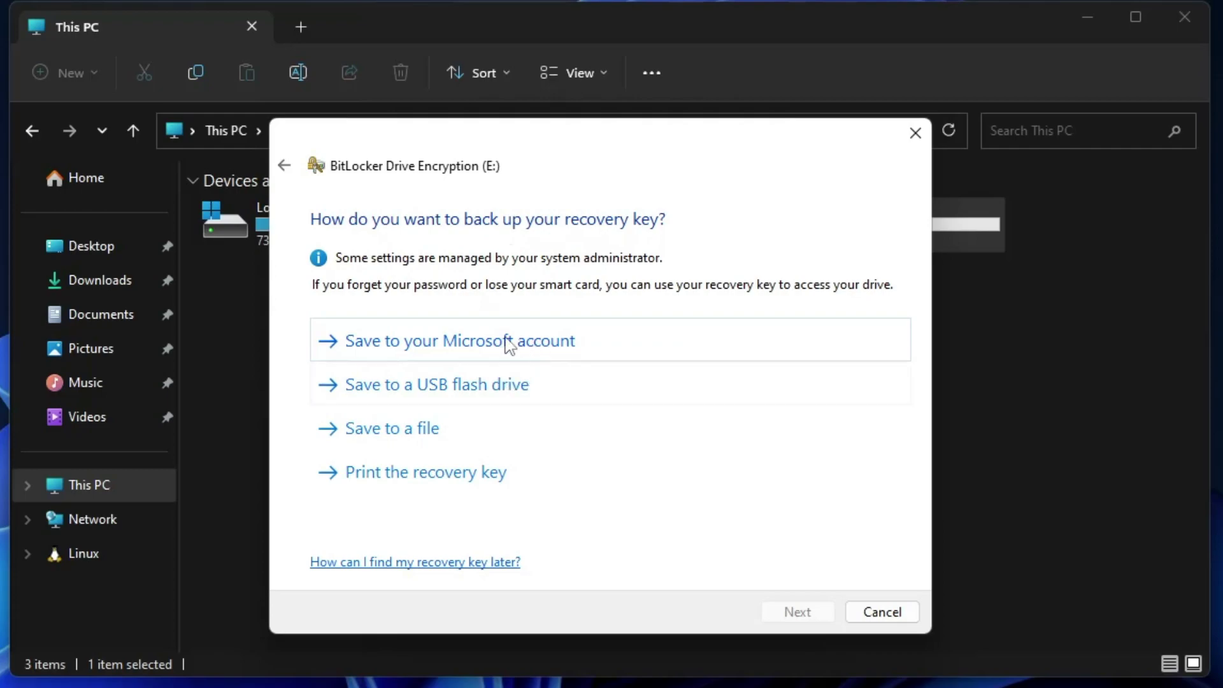
- Back up the E: drive's recovery key to the Microsoft account and choose to encrypt used disk space only
click(478, 359)
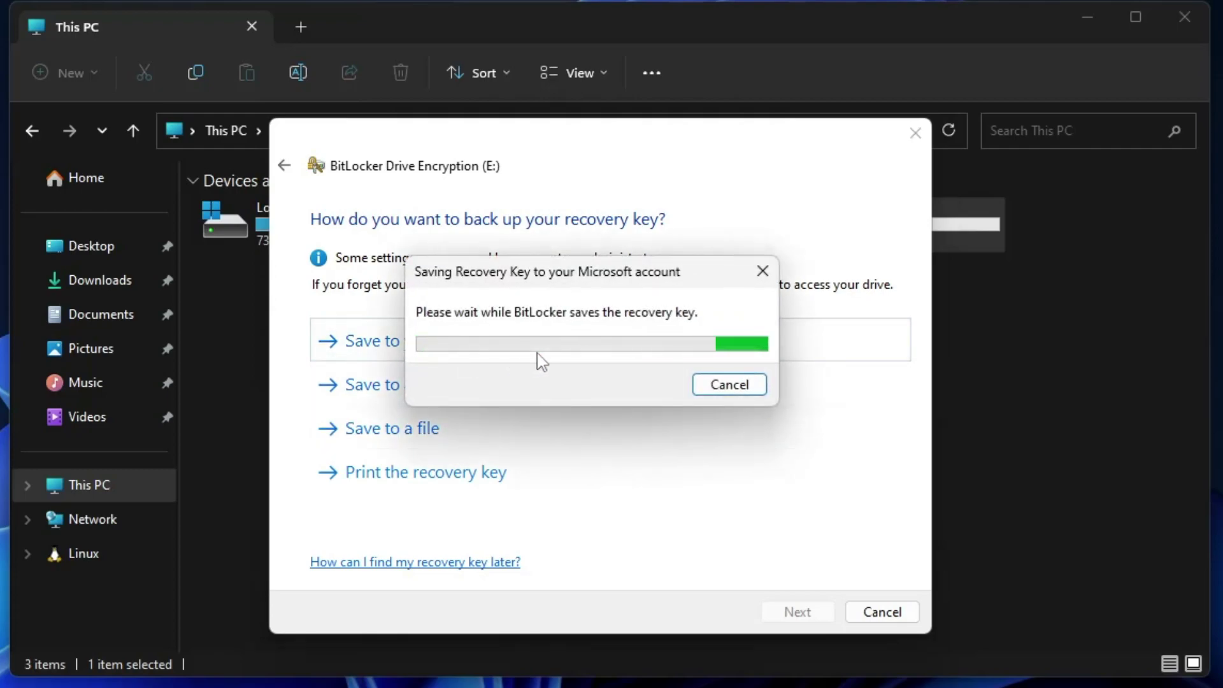
click(794, 610)
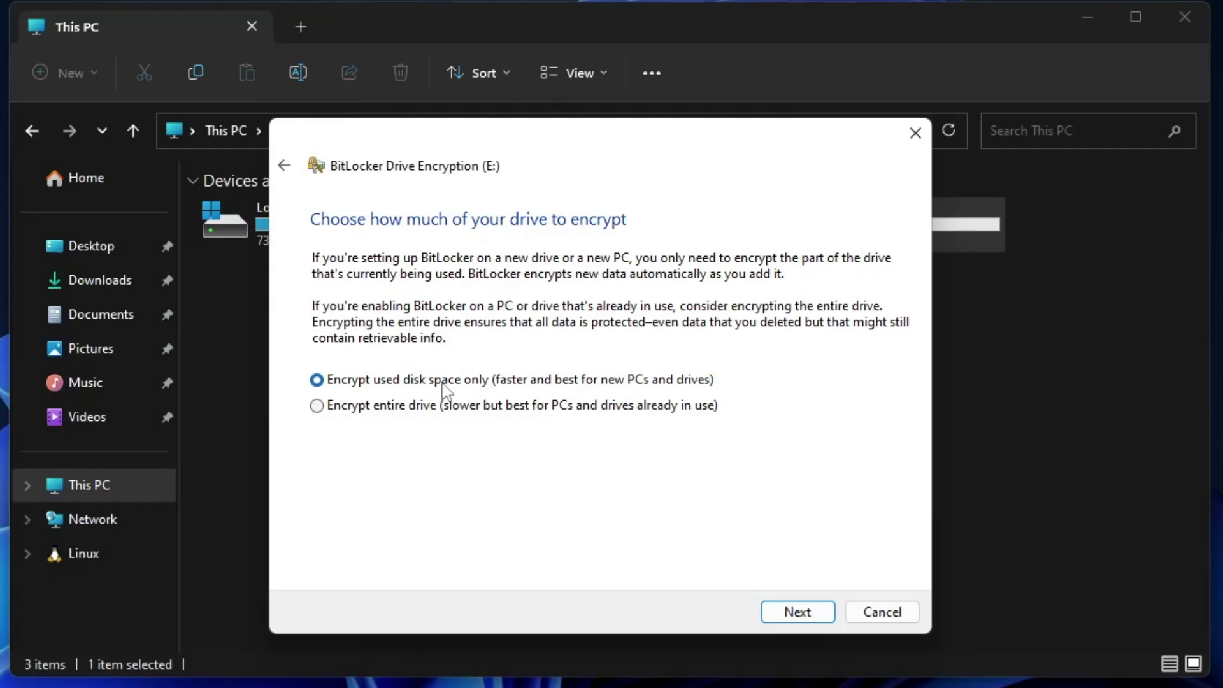
click(798, 612)
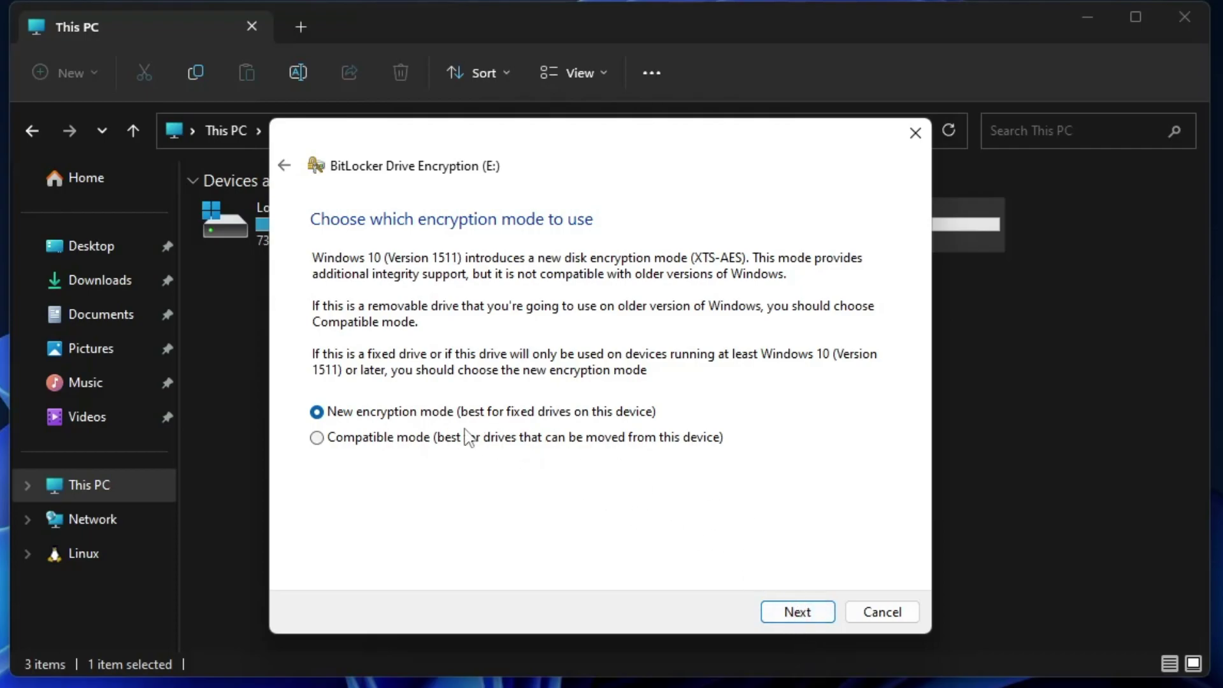
- Encrypt the E: drive using the new encryption mode and dismiss the completion notice
click(788, 619)
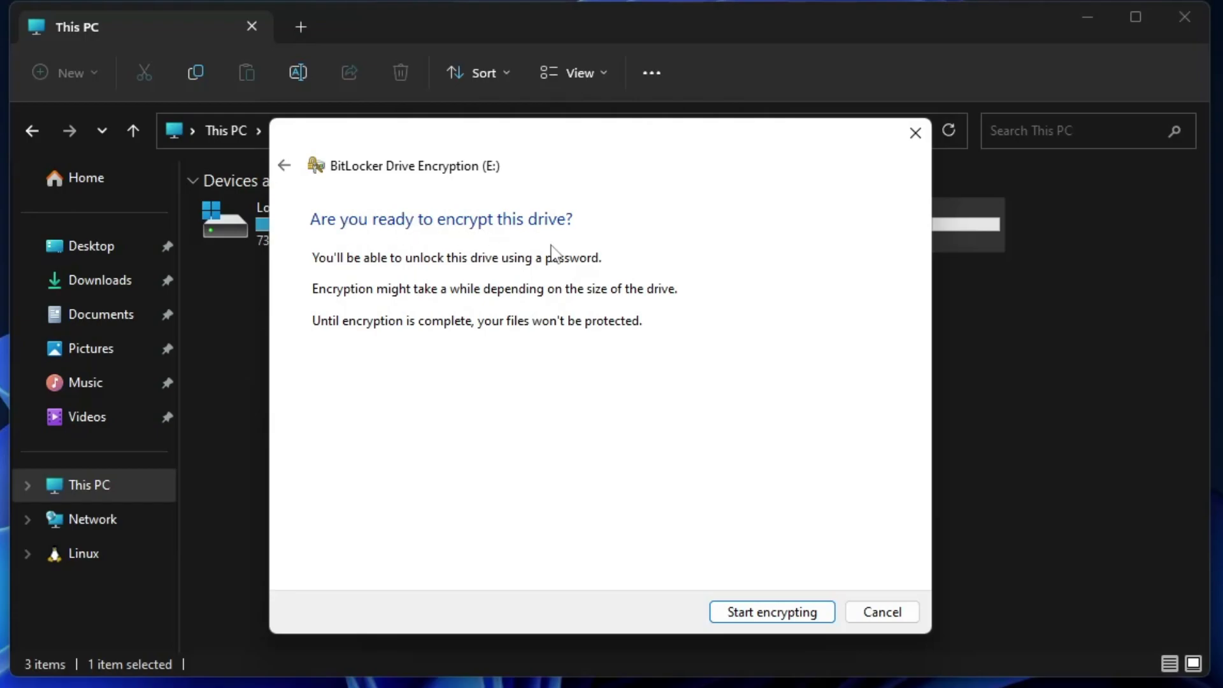
click(767, 612)
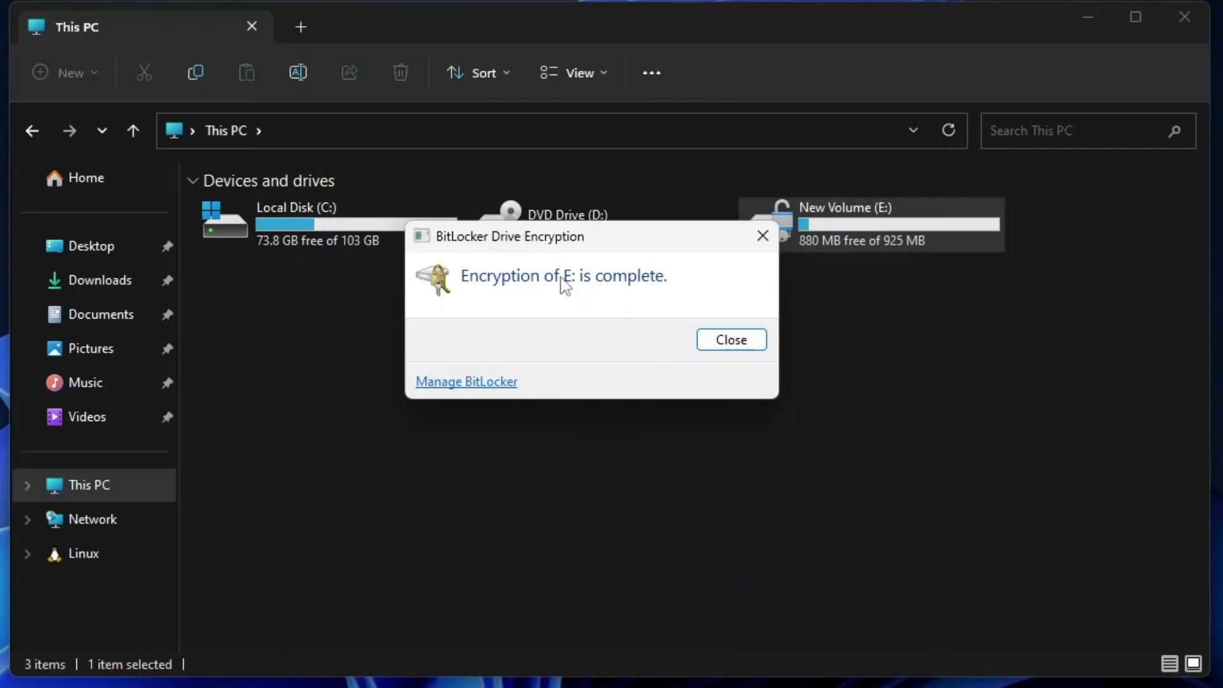
click(722, 342)
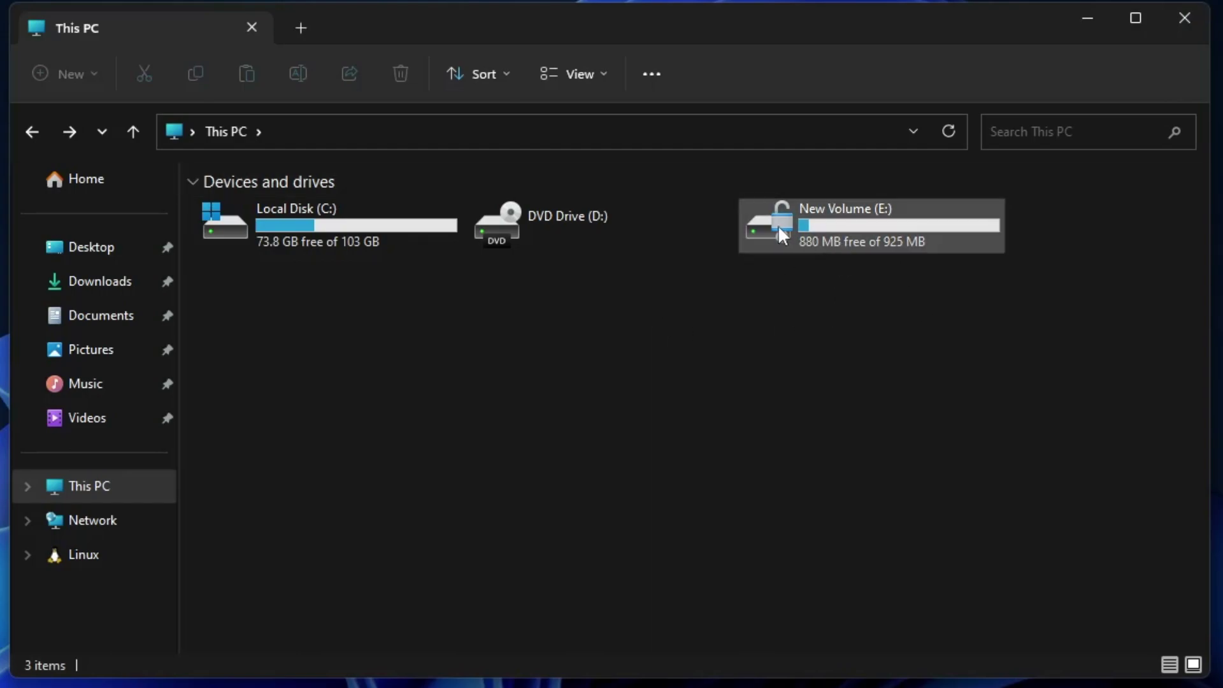